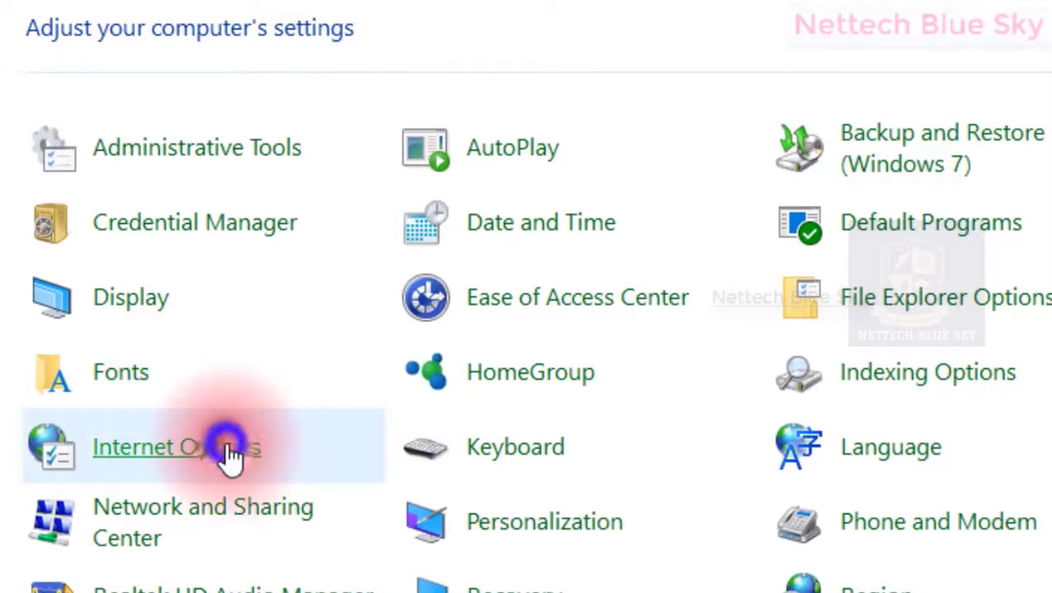
- Review the connection and program settings in Internet Options, view the Administrative Tools, and return to all Control Panel items
click(231, 451)
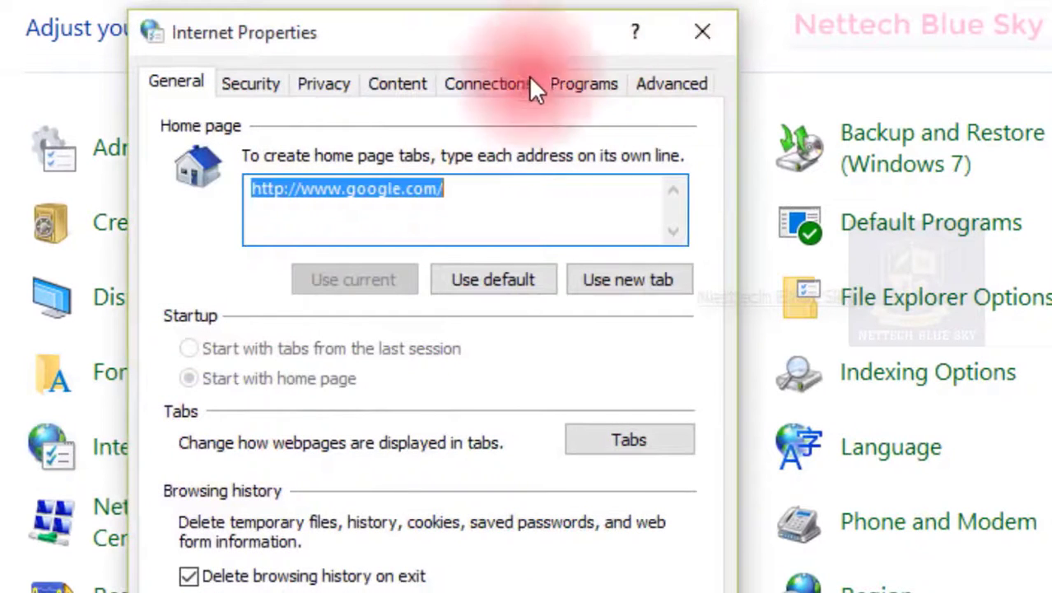
click(463, 89)
click(605, 82)
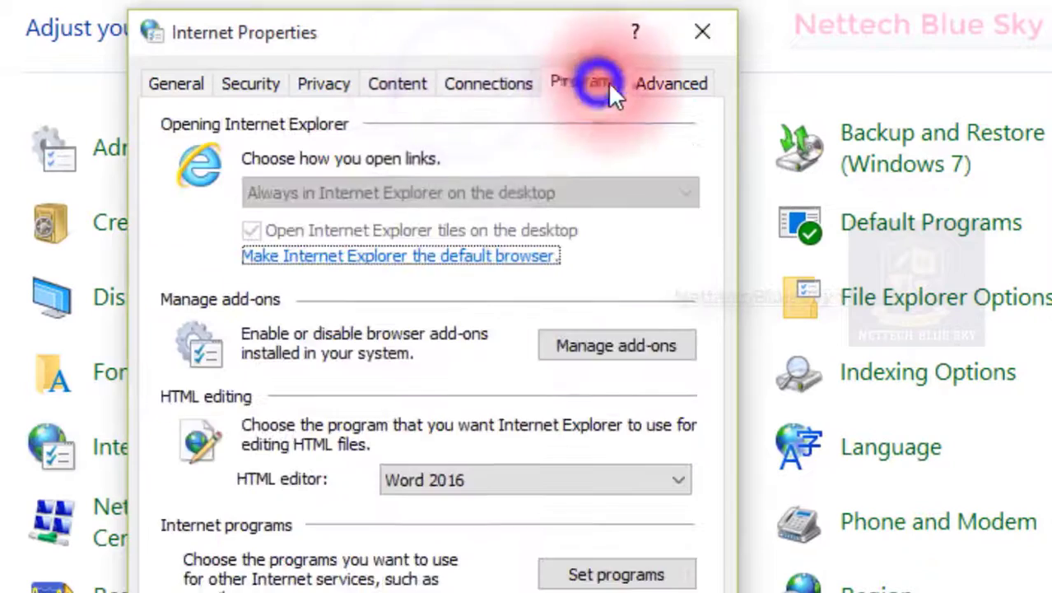
click(683, 49)
click(282, 161)
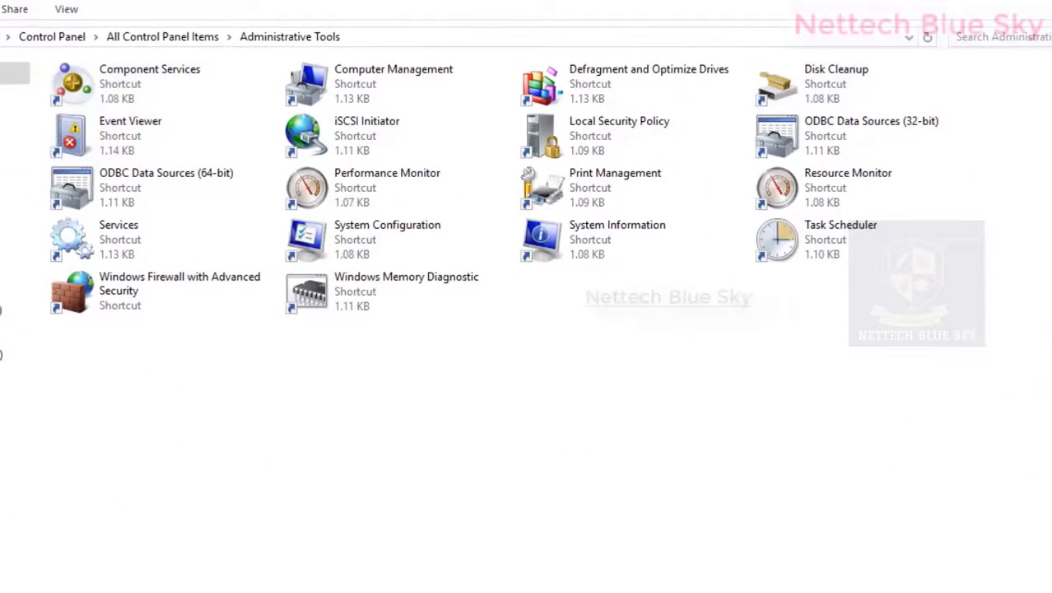
click(20, 40)
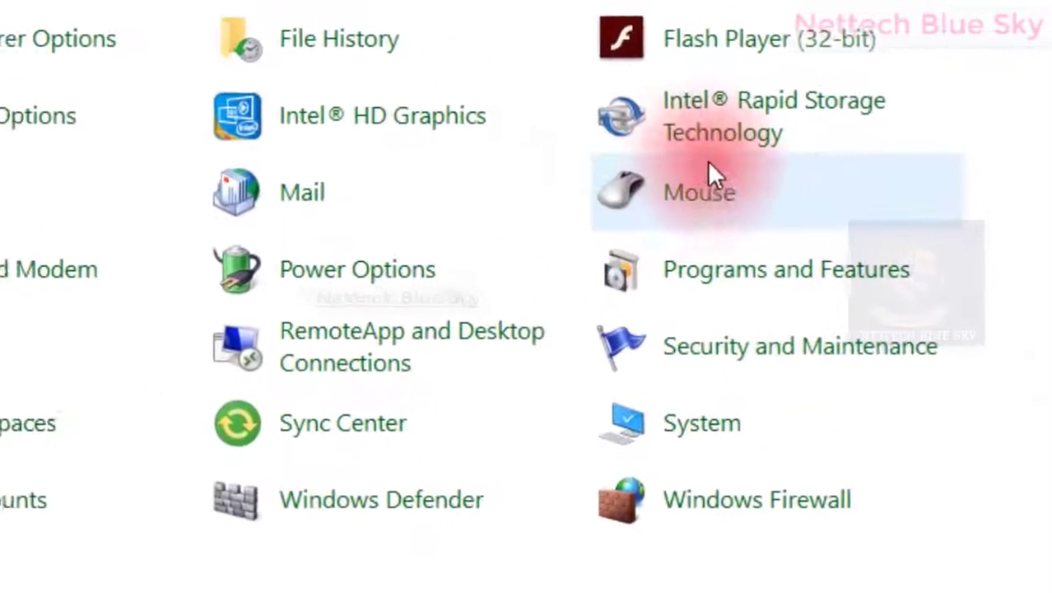
- Open the Mouse settings from Control Panel and reposition the Mouse Properties dialog
click(709, 194)
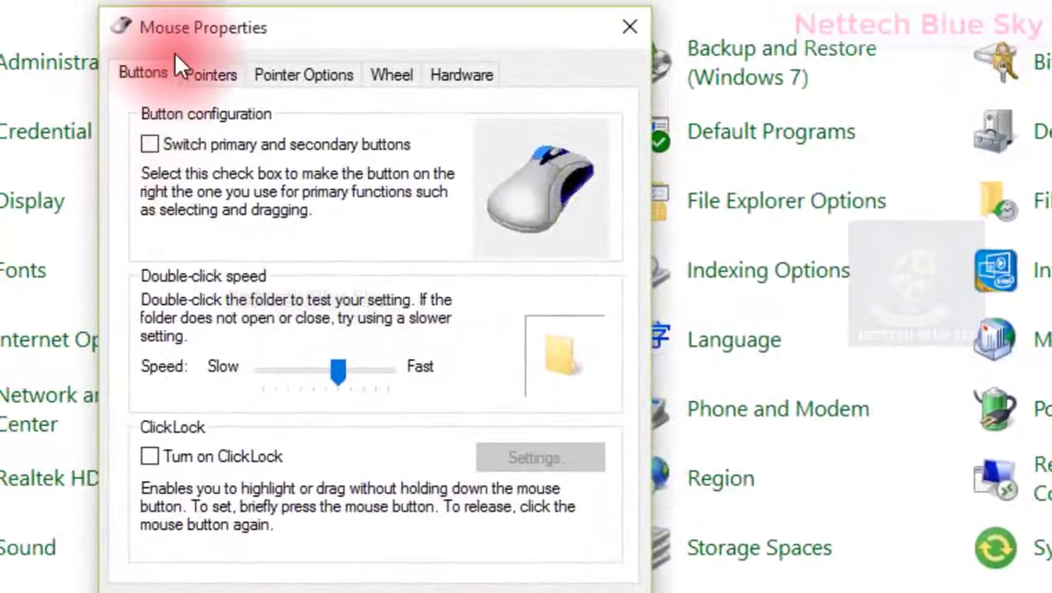
drag(196, 25, 379, 51)
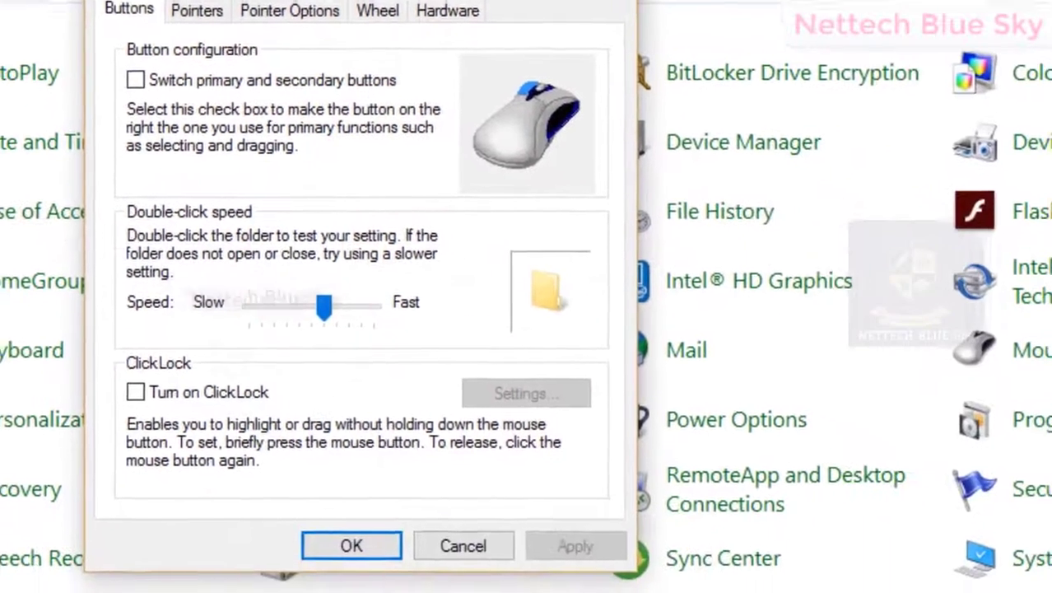
drag(239, 4, 341, 16)
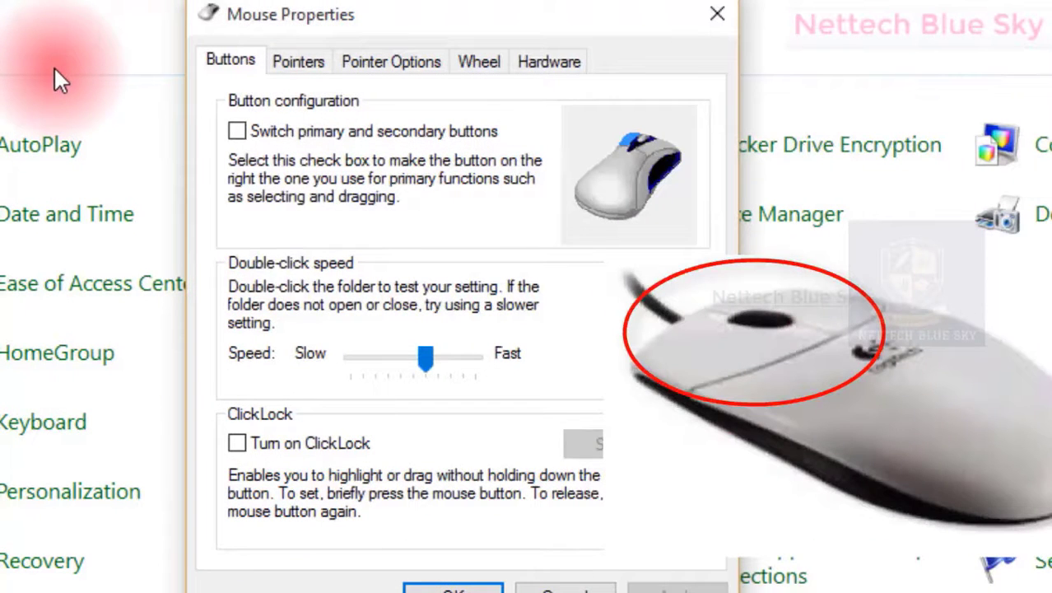
drag(337, 17, 385, 39)
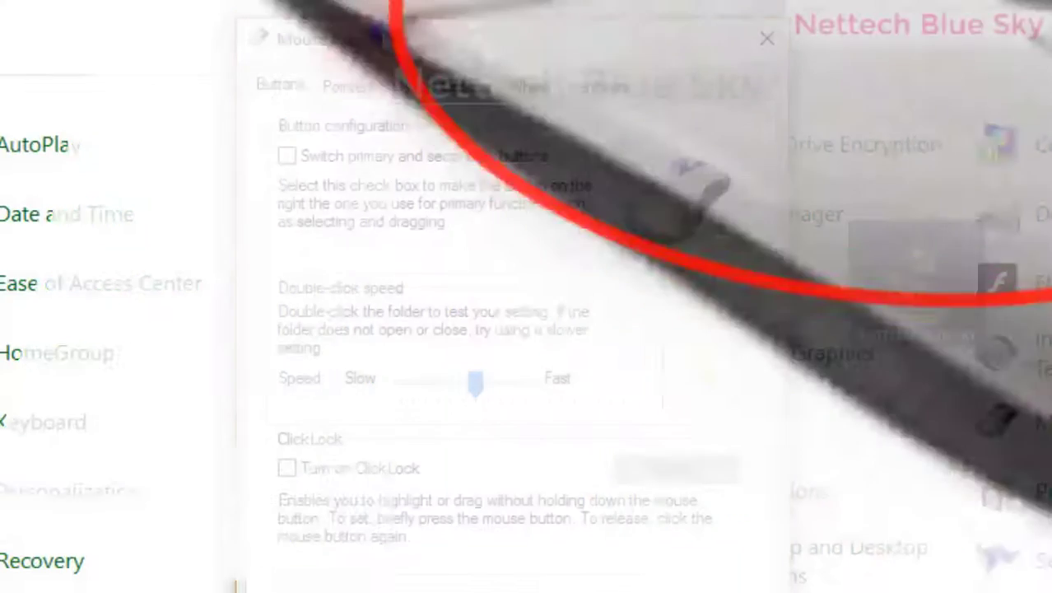
right_click(380, 28)
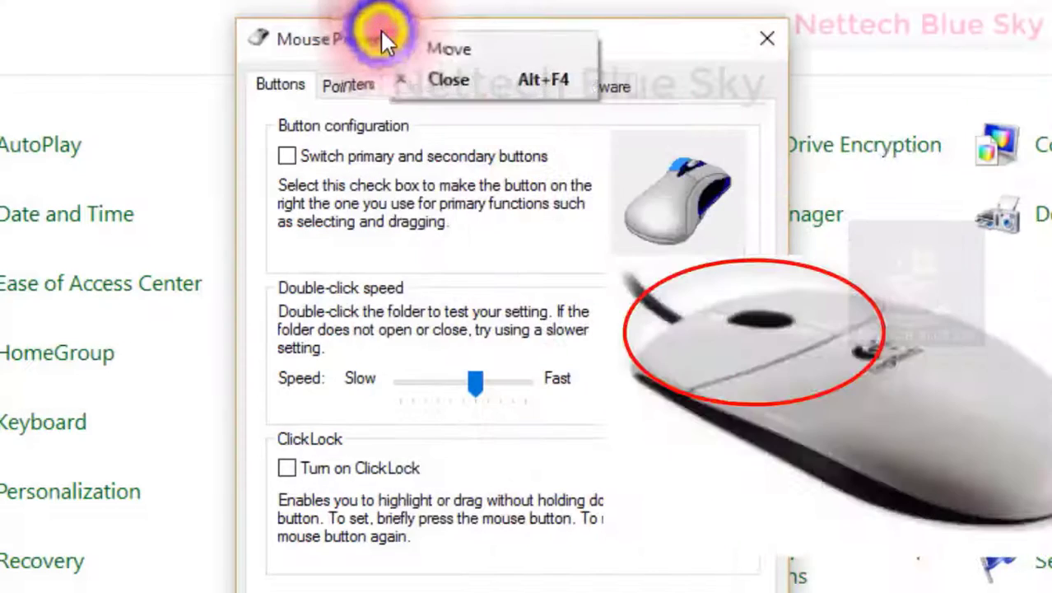
click(370, 36)
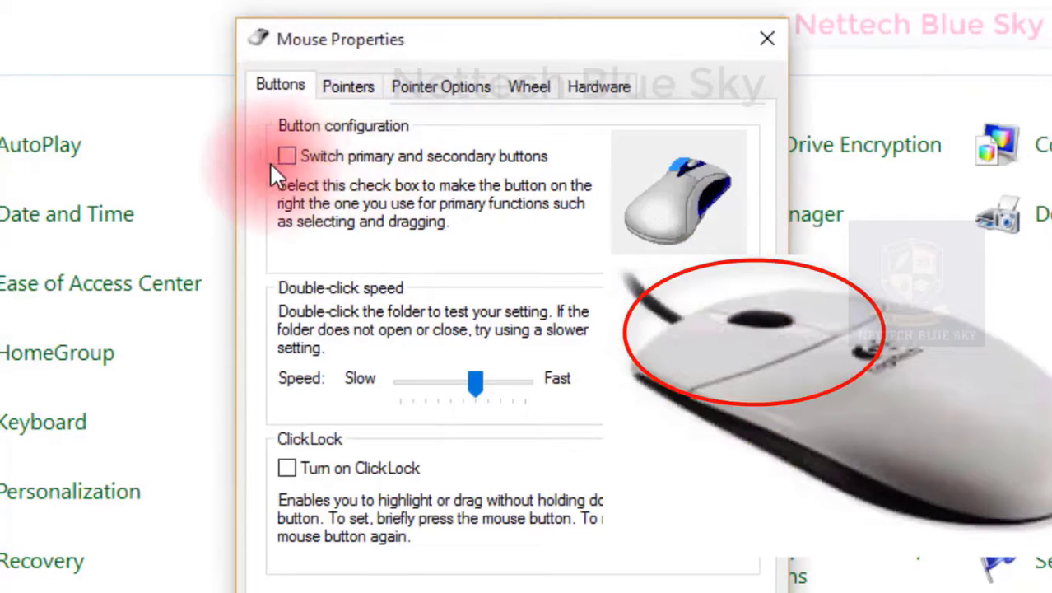
click(293, 155)
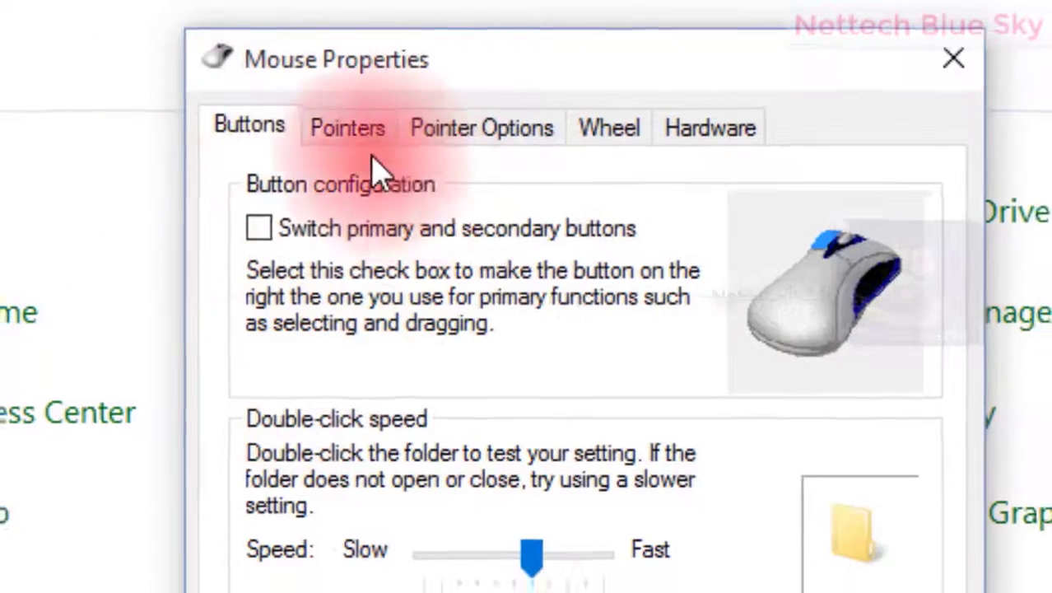
- Look through the mouse pointer, pointer option and wheel settings, and return to the button settings
click(350, 132)
click(535, 125)
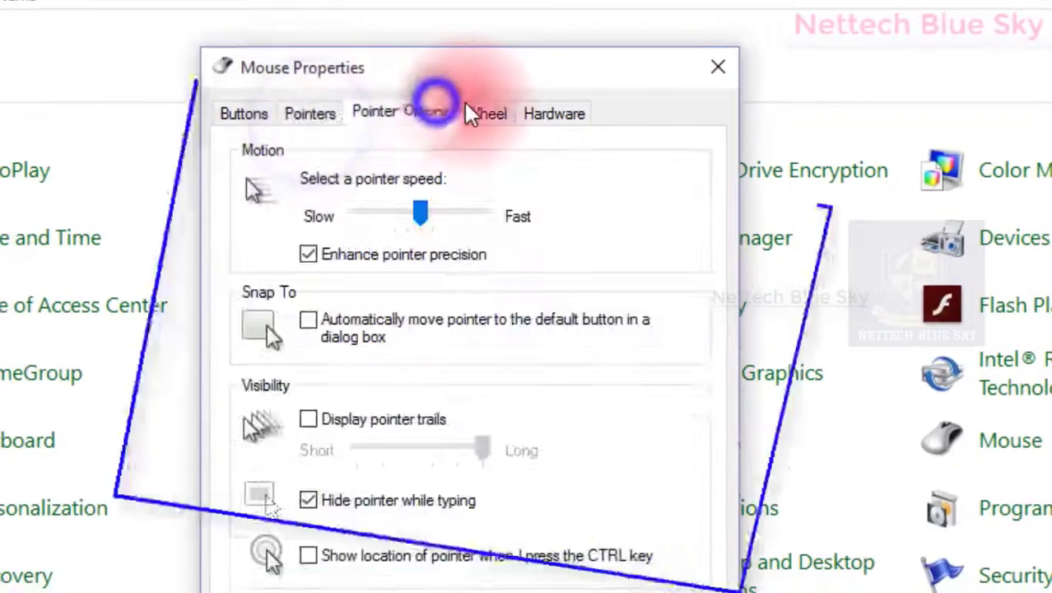
click(474, 113)
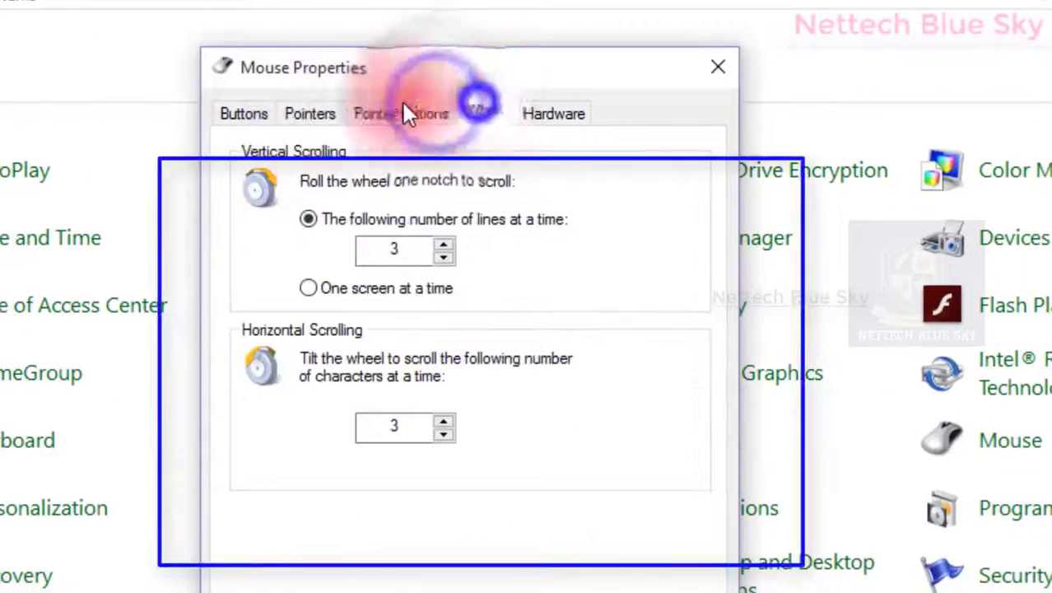
click(246, 115)
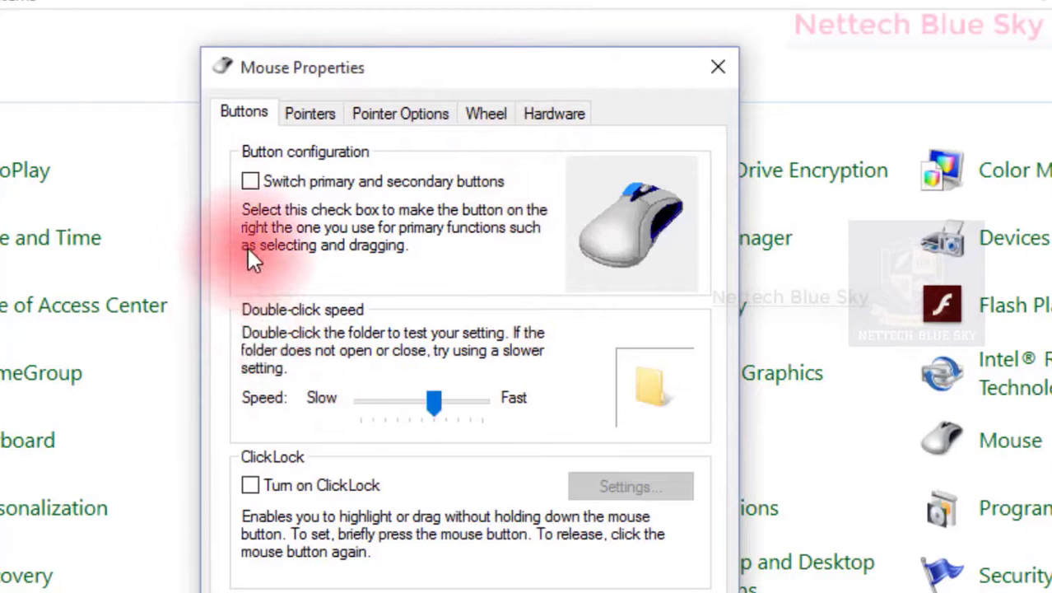
click(289, 108)
click(381, 123)
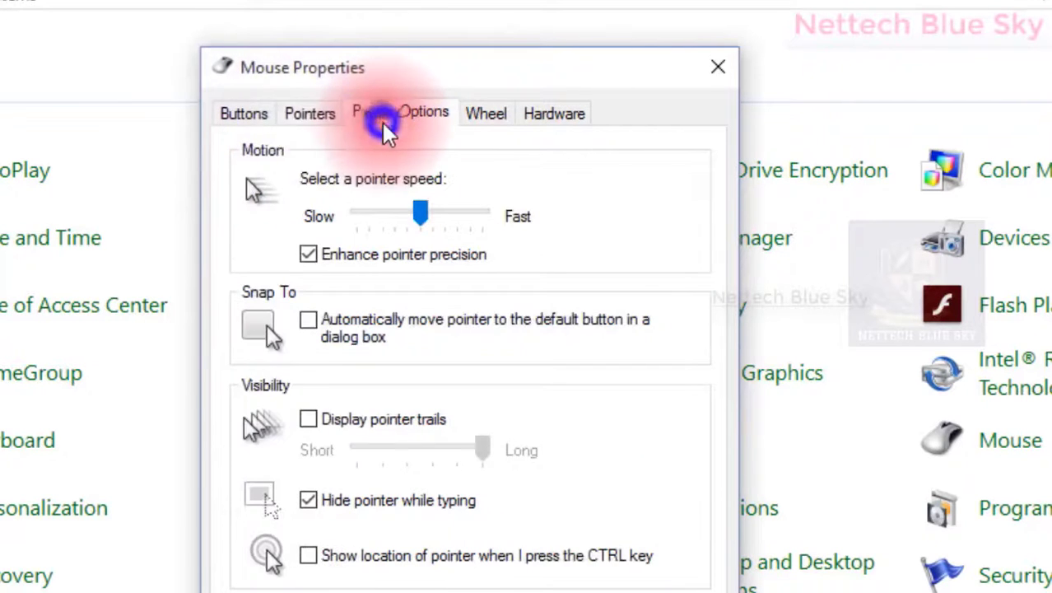
click(265, 114)
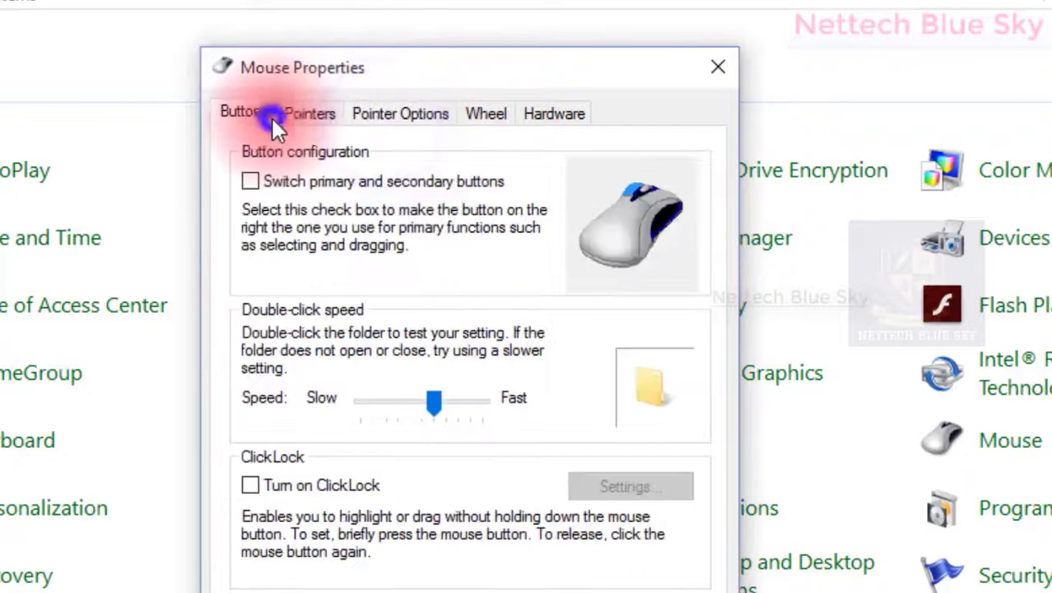
- Switch the primary and secondary mouse buttons, review the other mouse settings, and turn the button switch off again
click(251, 182)
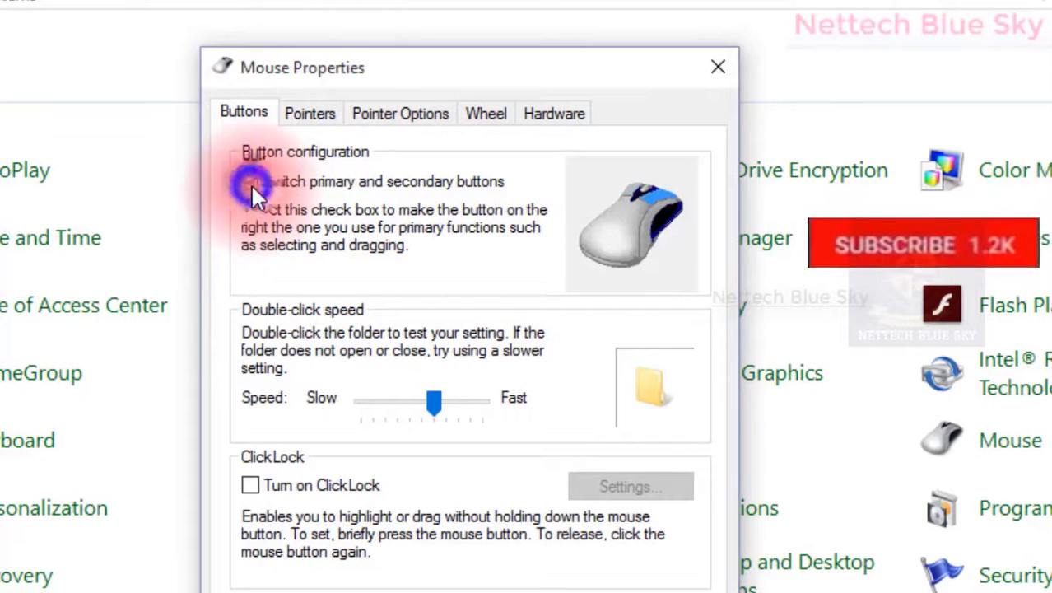
click(325, 114)
click(358, 111)
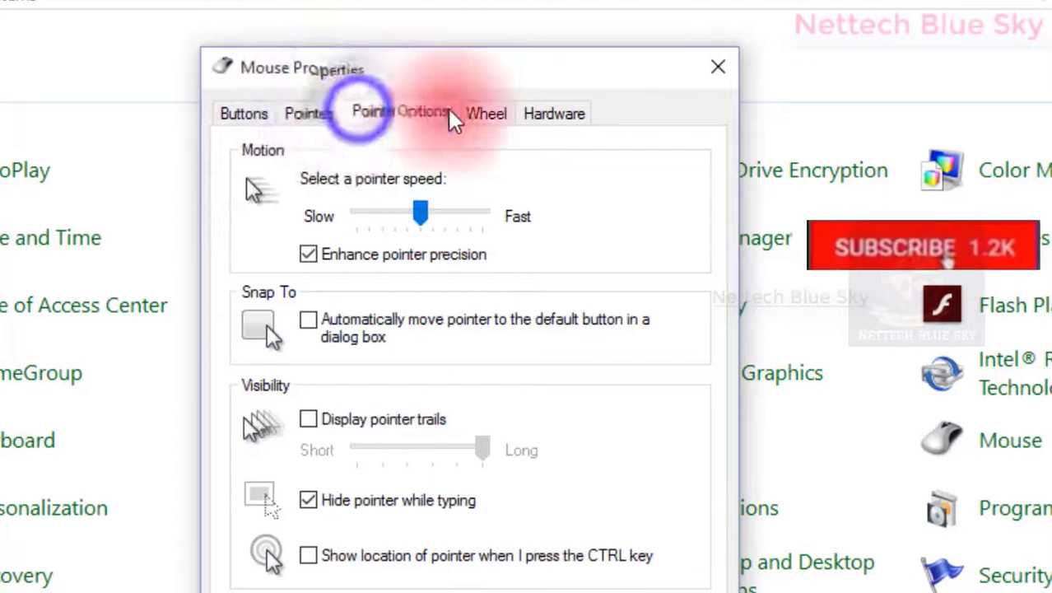
click(473, 113)
click(542, 113)
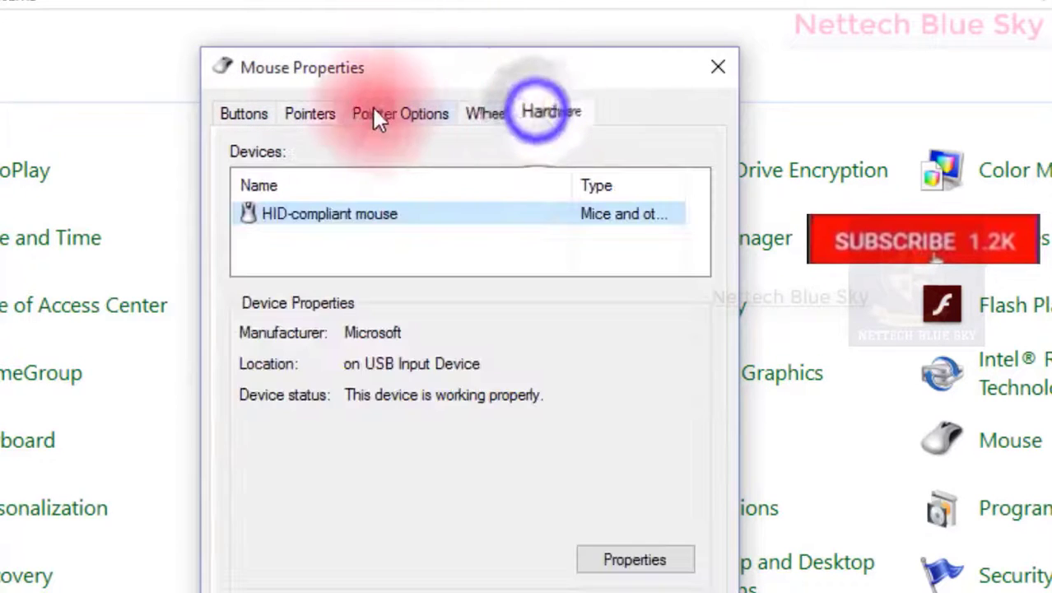
click(245, 114)
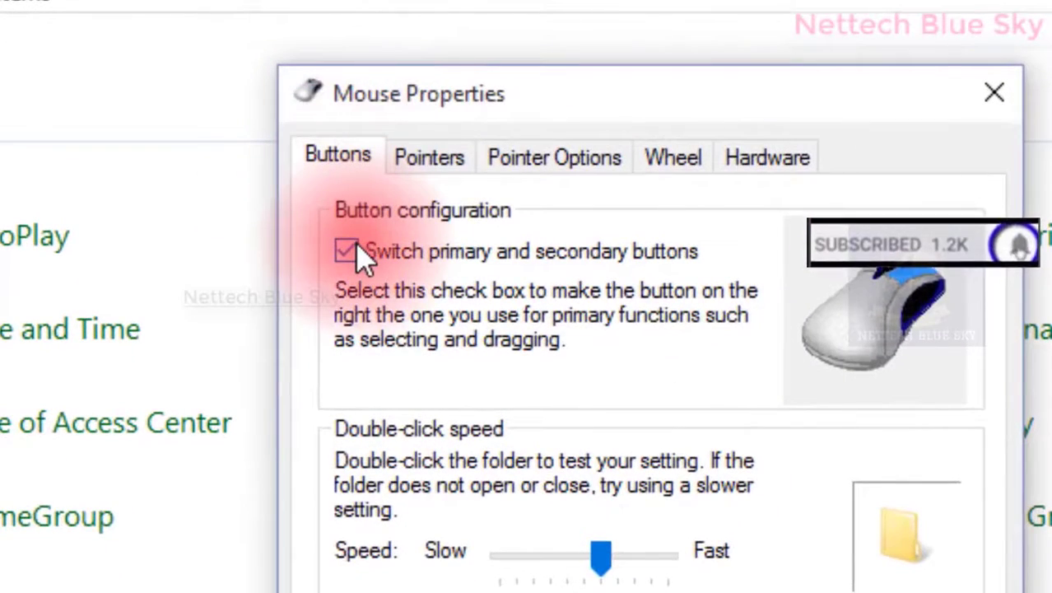
click(346, 251)
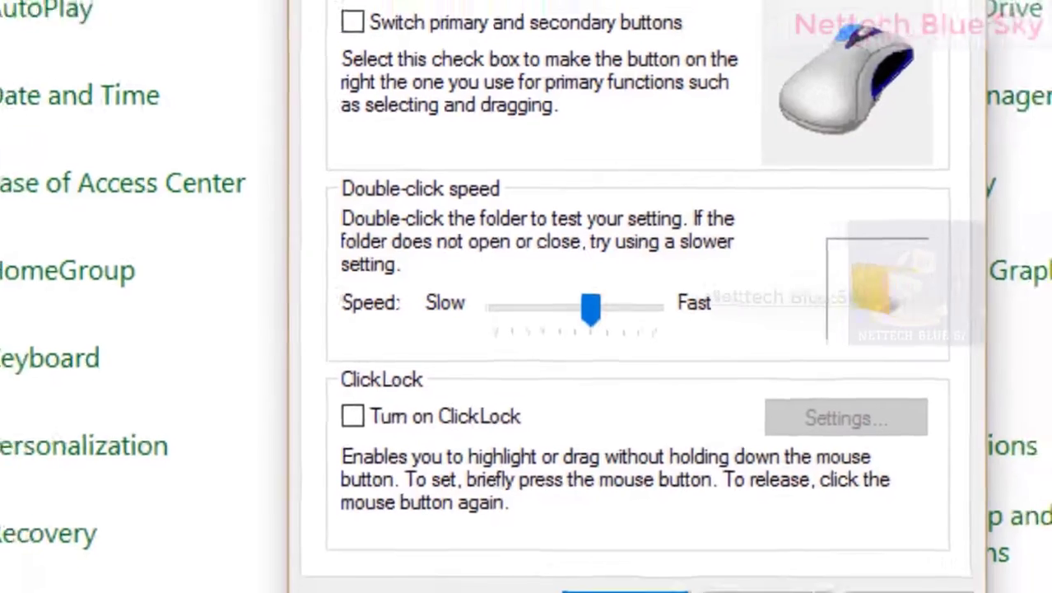
- Show This PC in File Explorer and demonstrate single selection on the Local Disk (C:) and sata hdd E (E:) drives
mouse_move(93, 576)
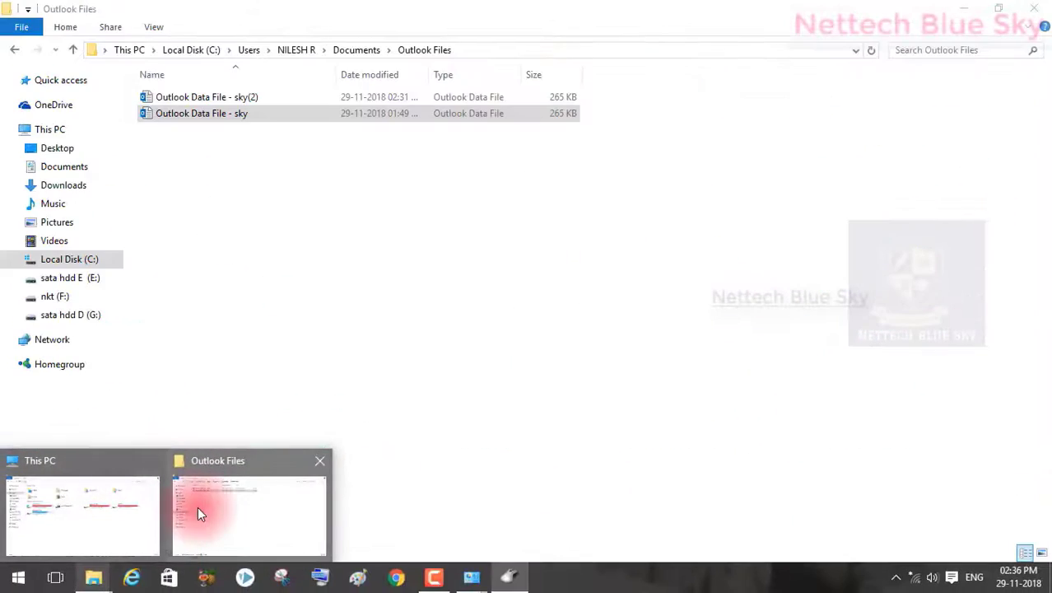
click(198, 507)
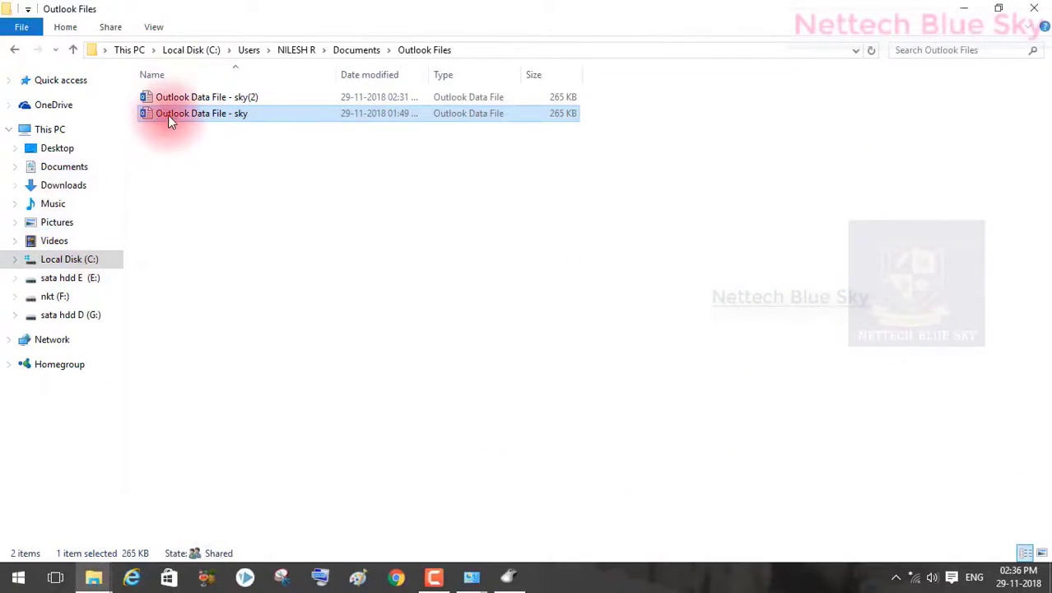
click(27, 135)
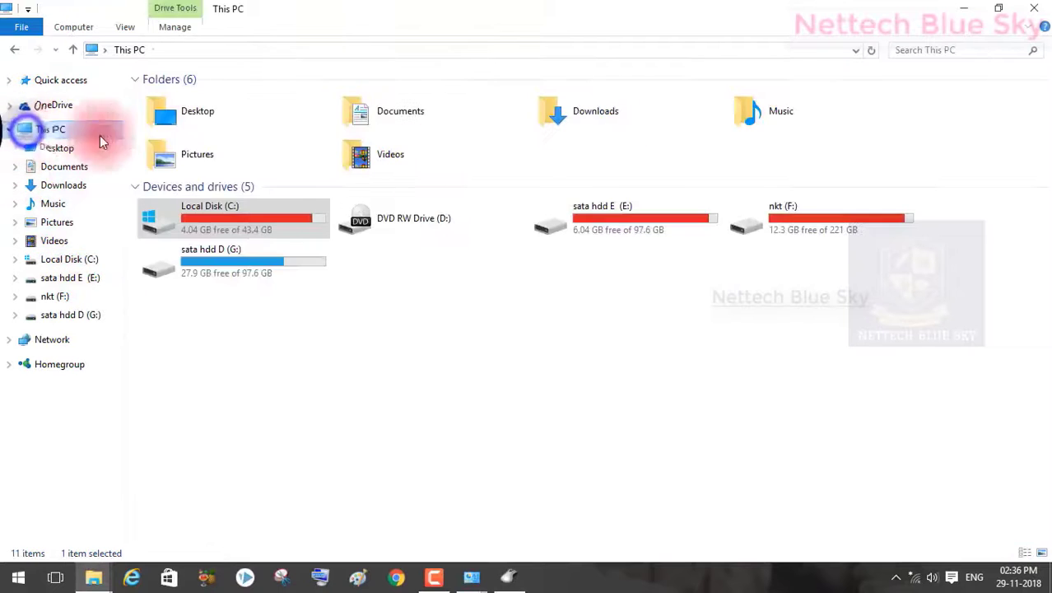
click(263, 218)
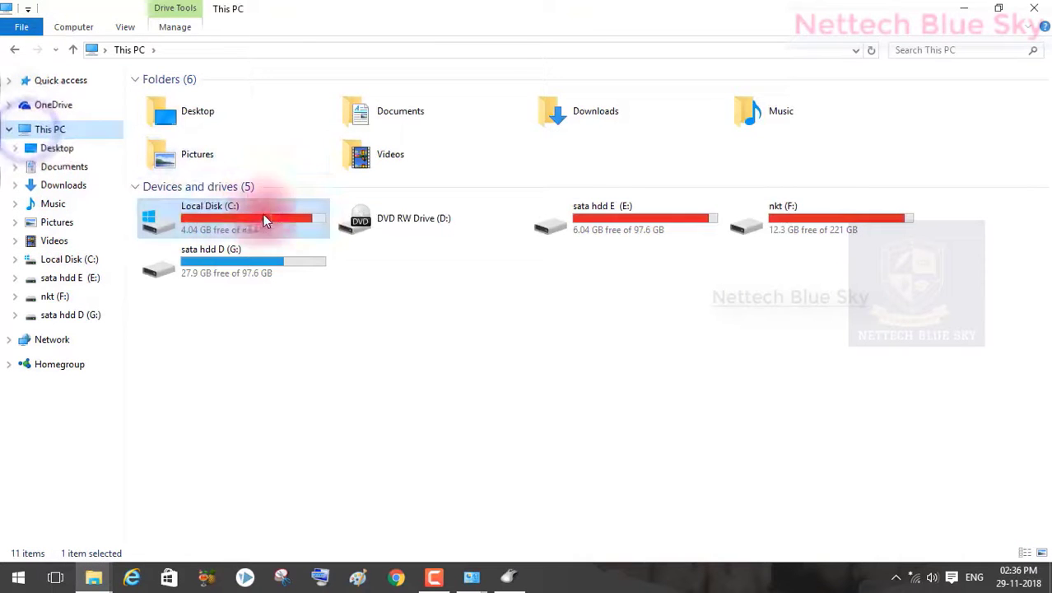
click(601, 226)
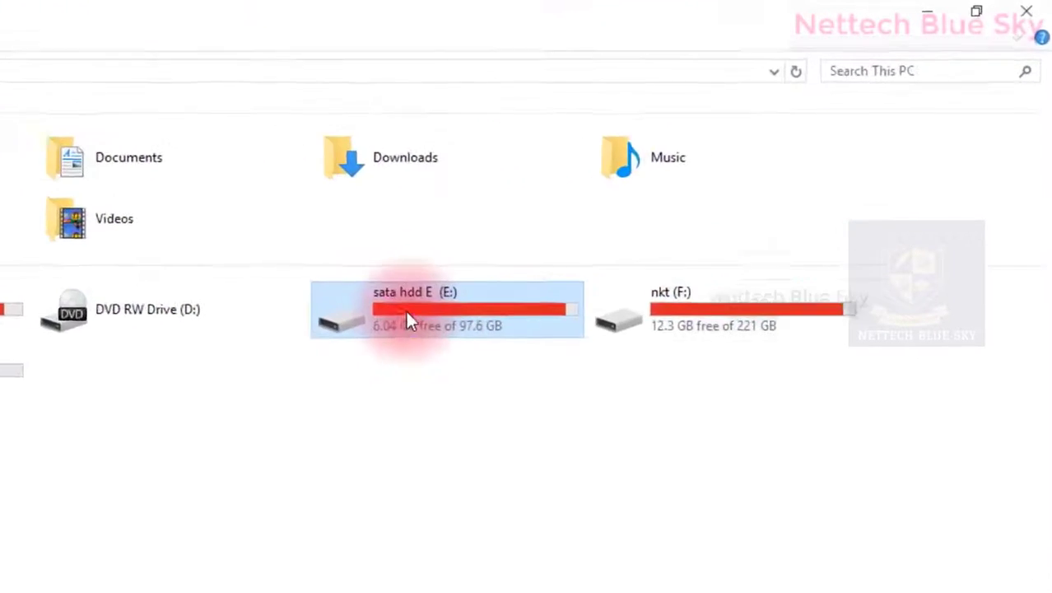
click(584, 229)
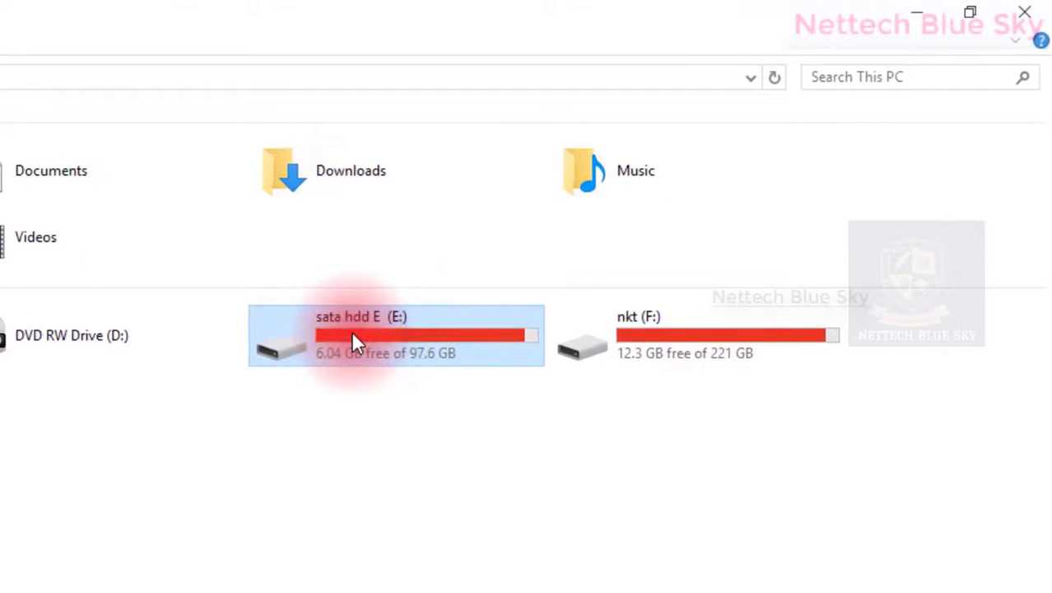
- View the contents of the sata hdd E (E:) and sata hdd D (G:) drives, returning to This PC after each
double_click(351, 330)
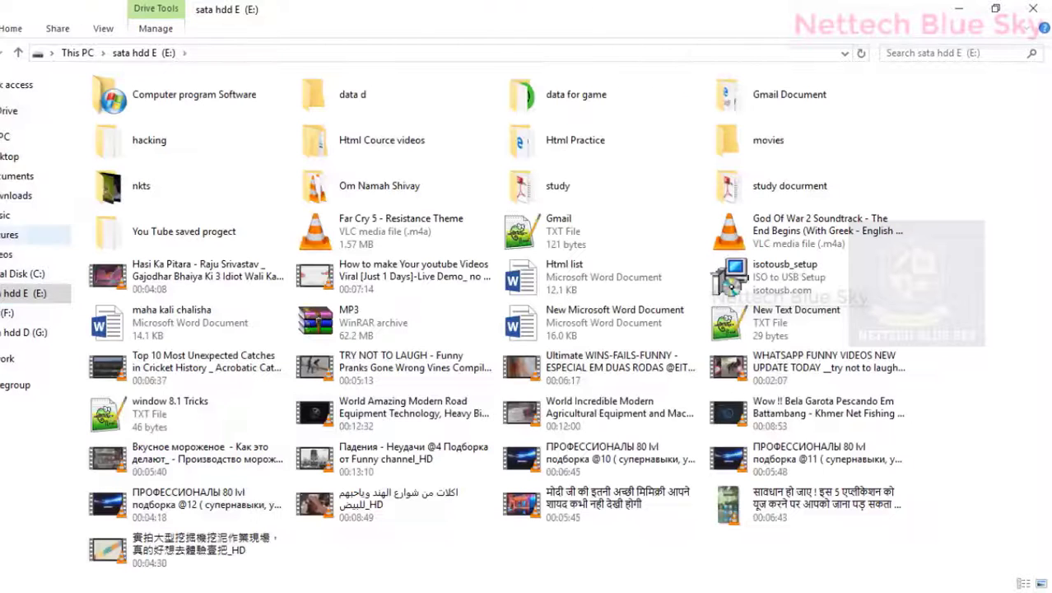
key(alt+Left)
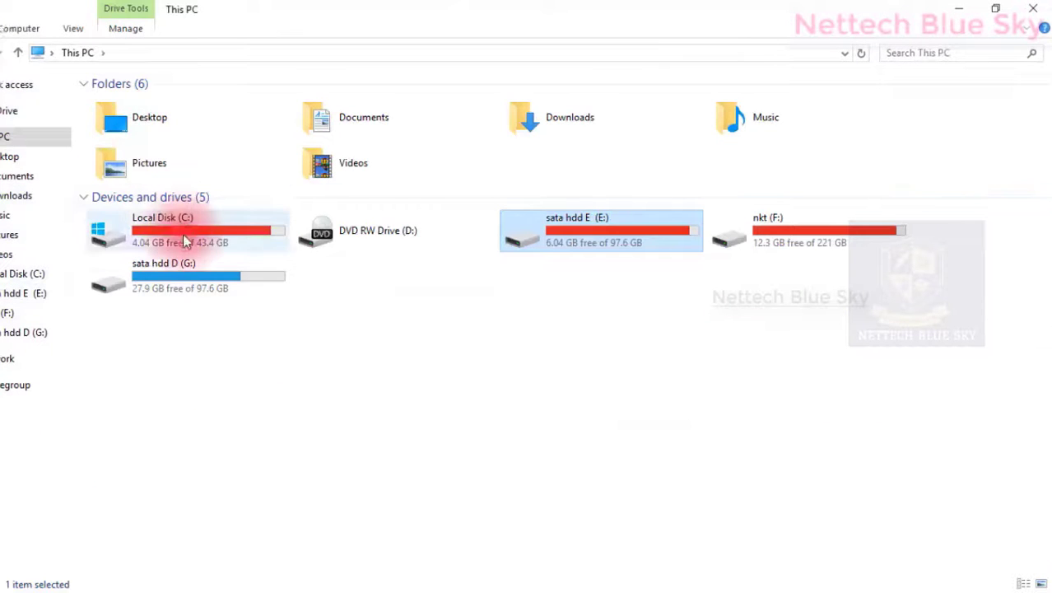
double_click(200, 269)
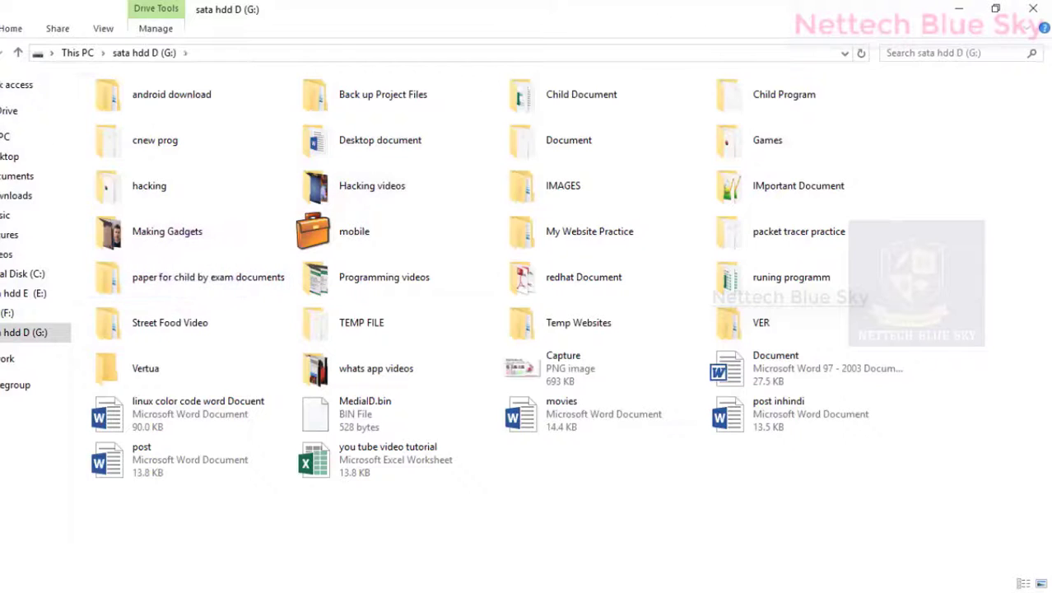
click(17, 52)
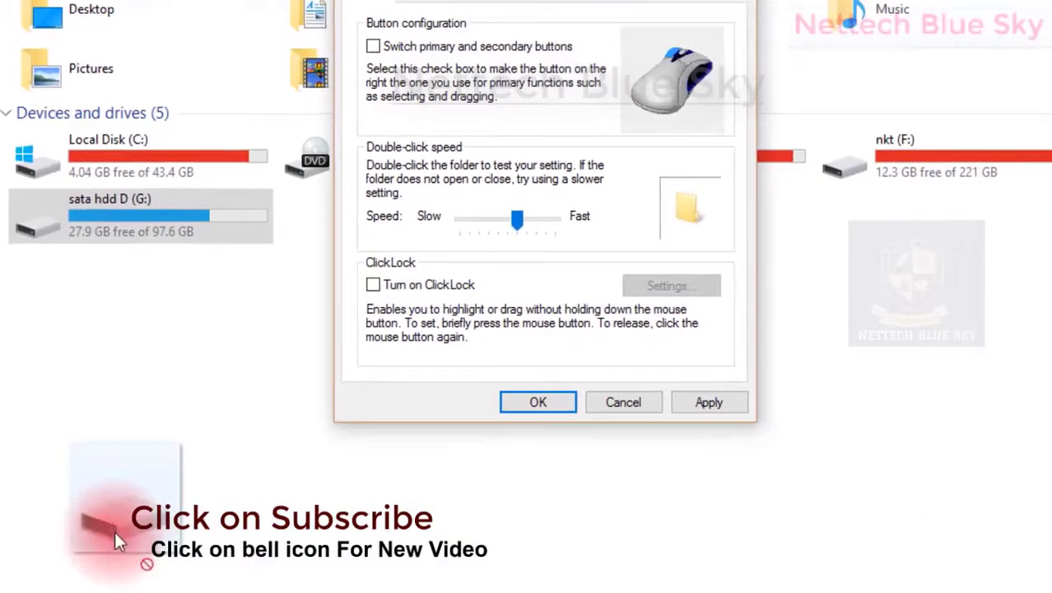
- Turn on ClickLock in Mouse Properties and test moving the sata hdd D (G:) drive icon
drag(114, 531, 111, 449)
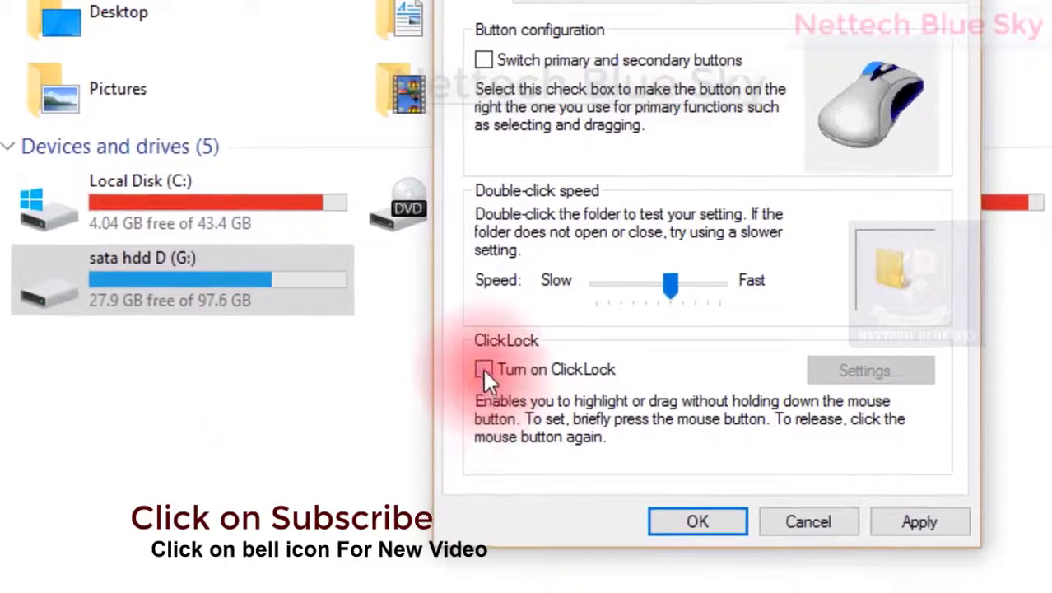
click(483, 368)
drag(154, 291, 236, 481)
click(245, 486)
drag(185, 296, 510, 397)
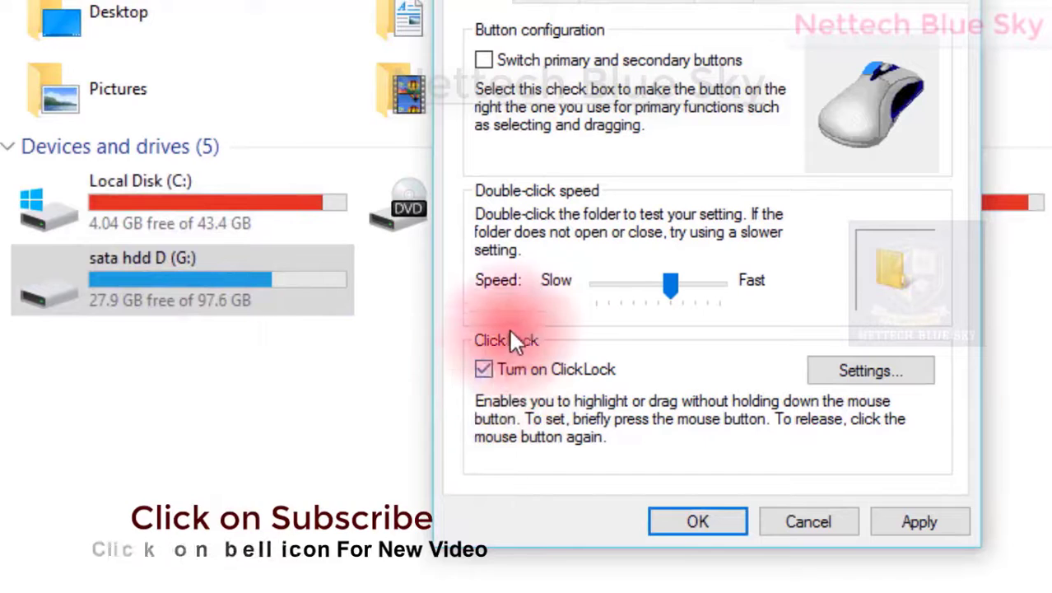
- Apply the ClickLock setting, view its hold-duration settings without changing them, and turn ClickLock off again
click(918, 521)
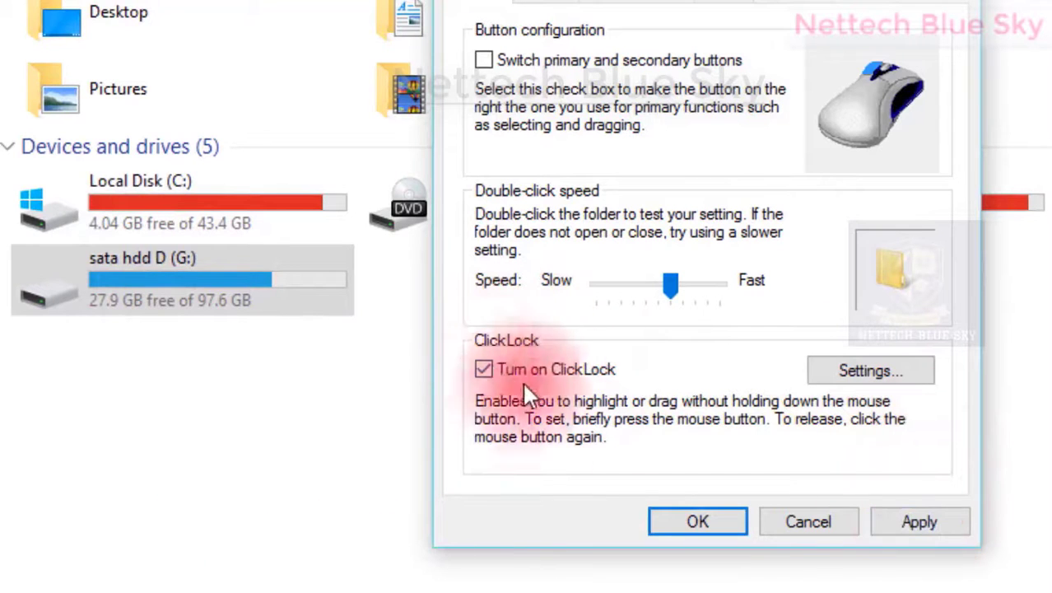
click(845, 387)
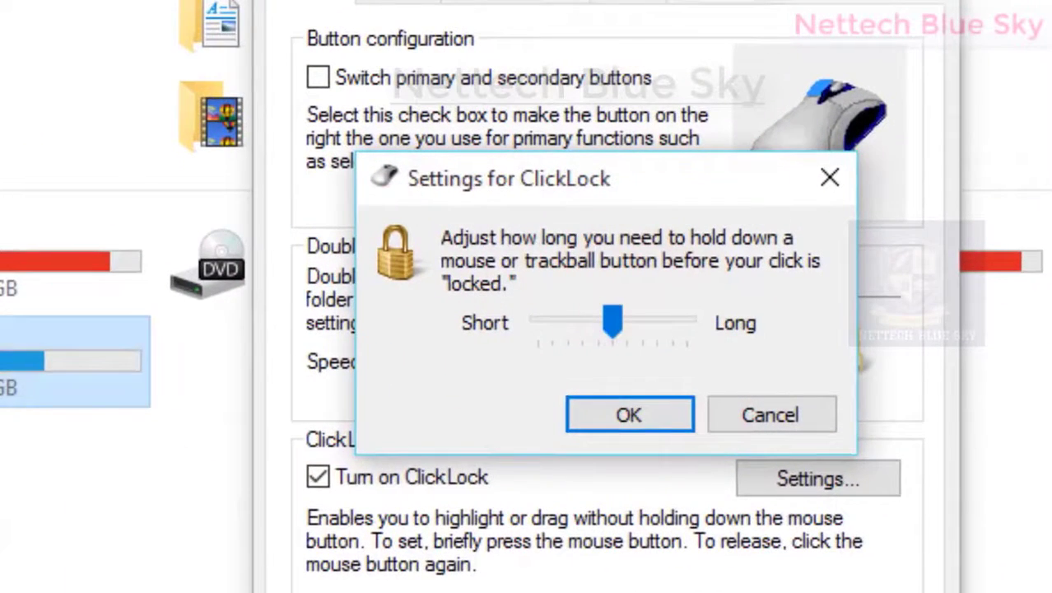
drag(4, 363, 243, 503)
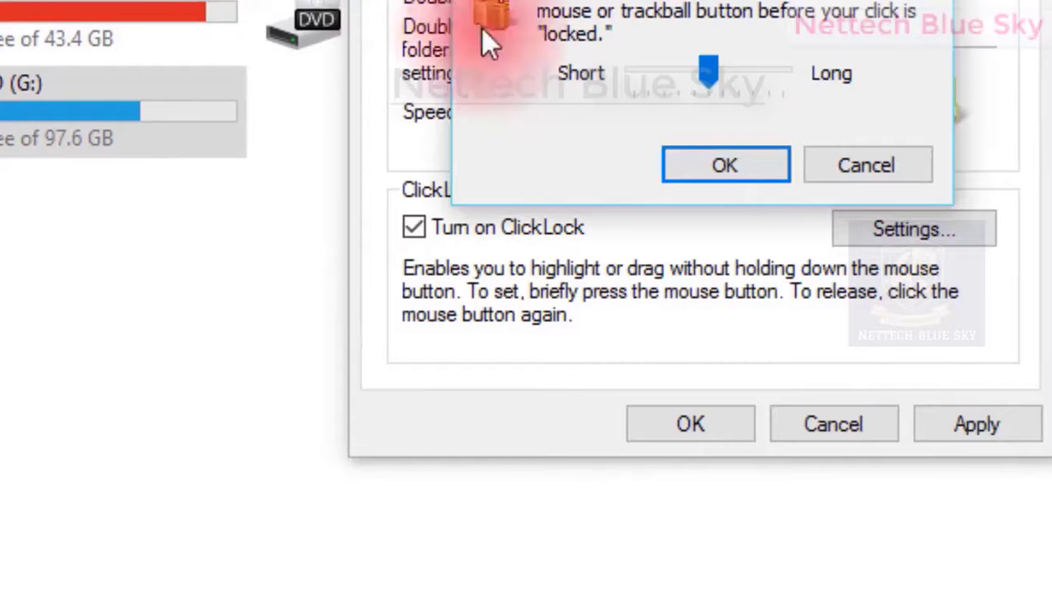
click(827, 173)
click(410, 230)
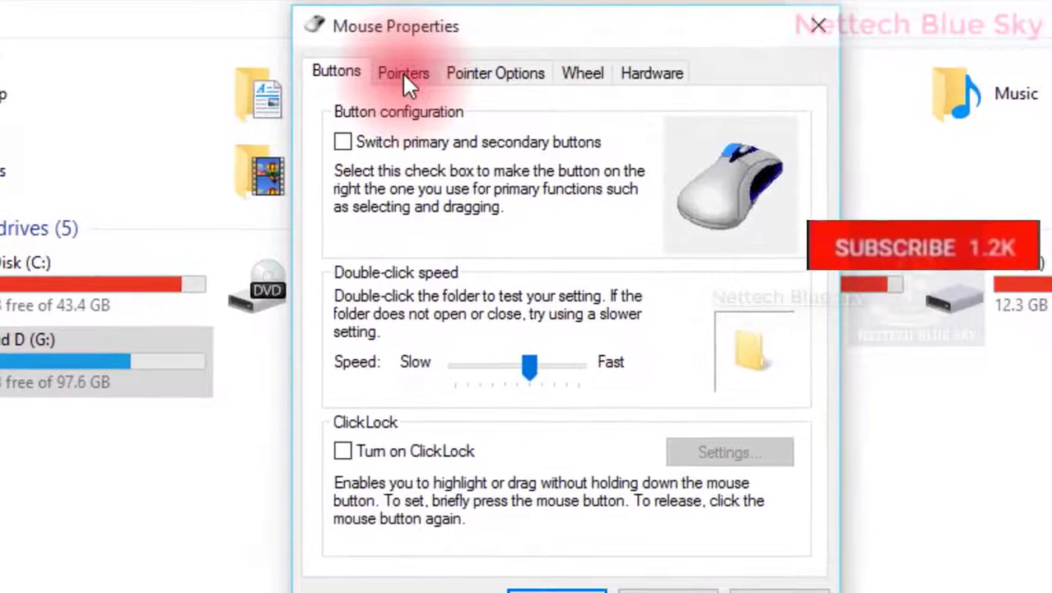
- Show the mouse pointer settings, preview the Windows Black (large) scheme, and set the scheme back to (None)
click(401, 71)
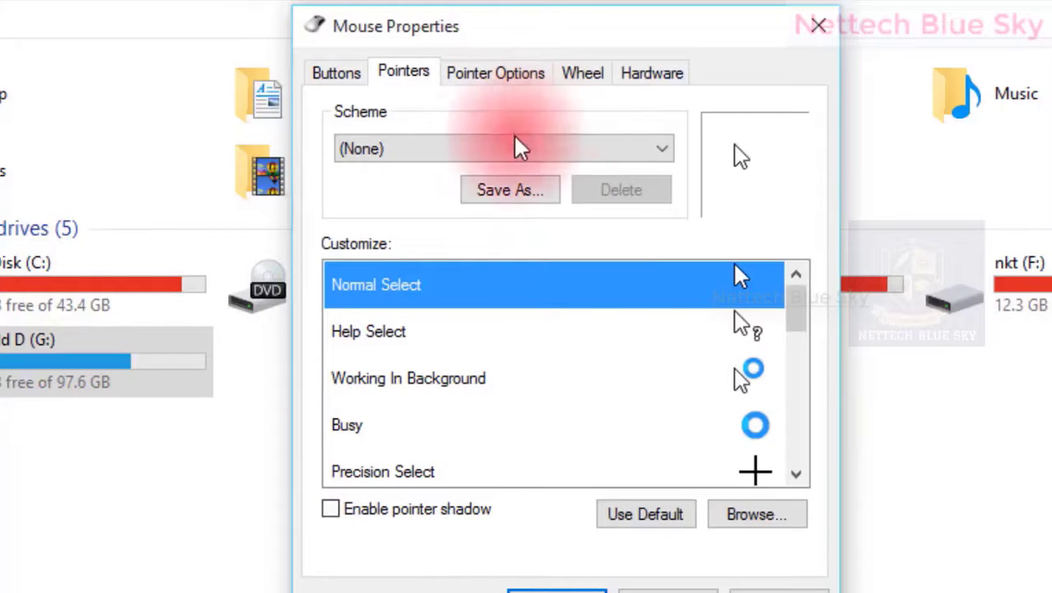
click(481, 148)
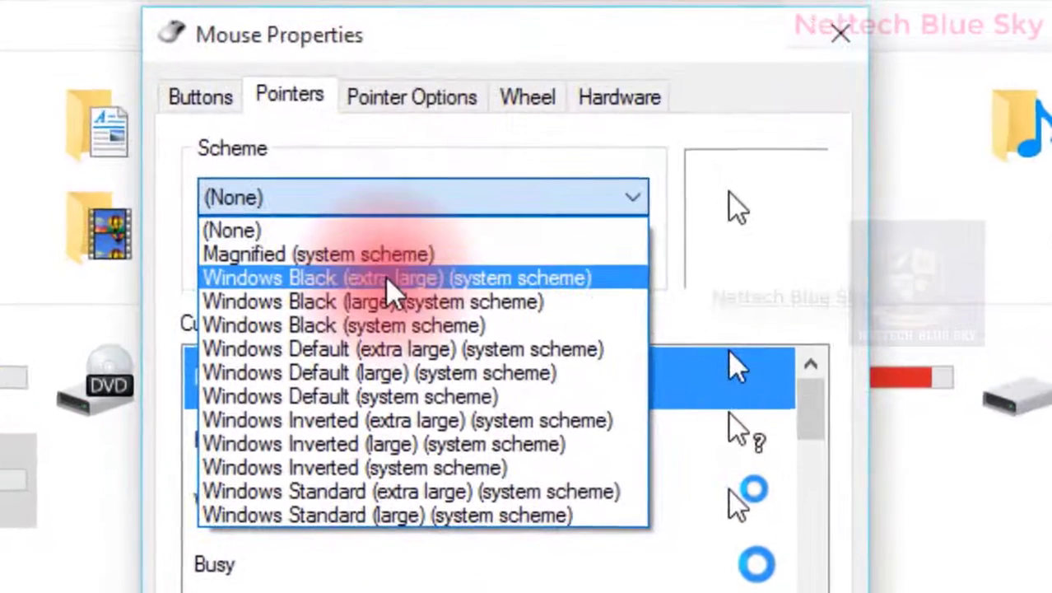
click(364, 300)
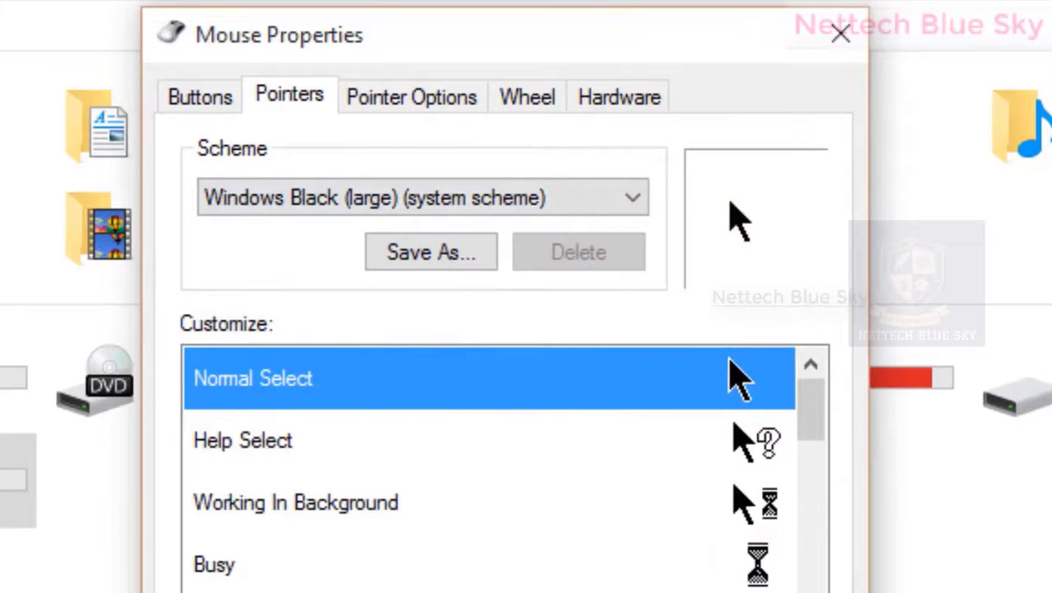
click(418, 196)
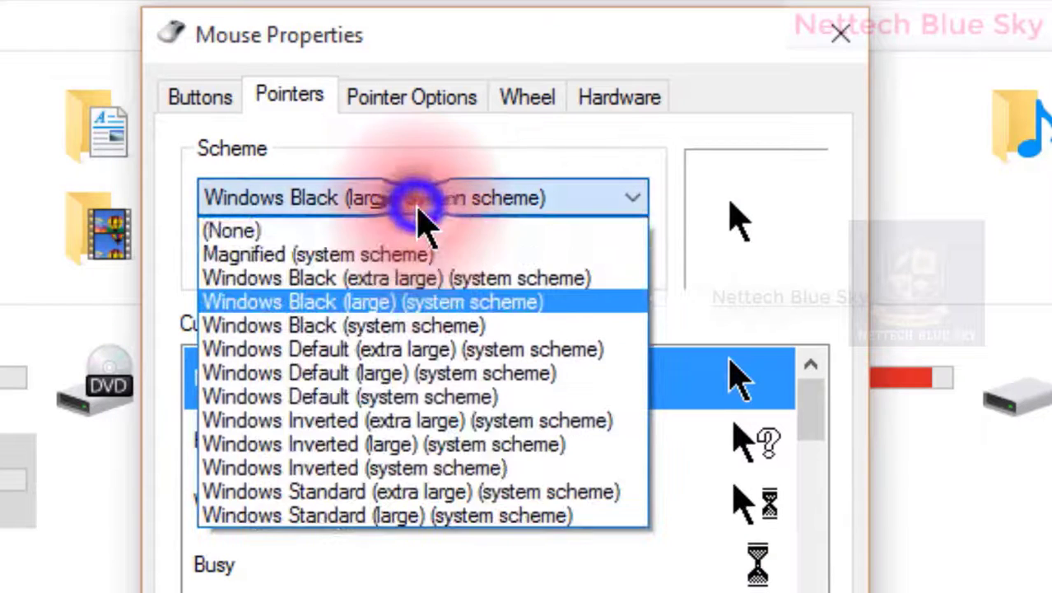
click(399, 231)
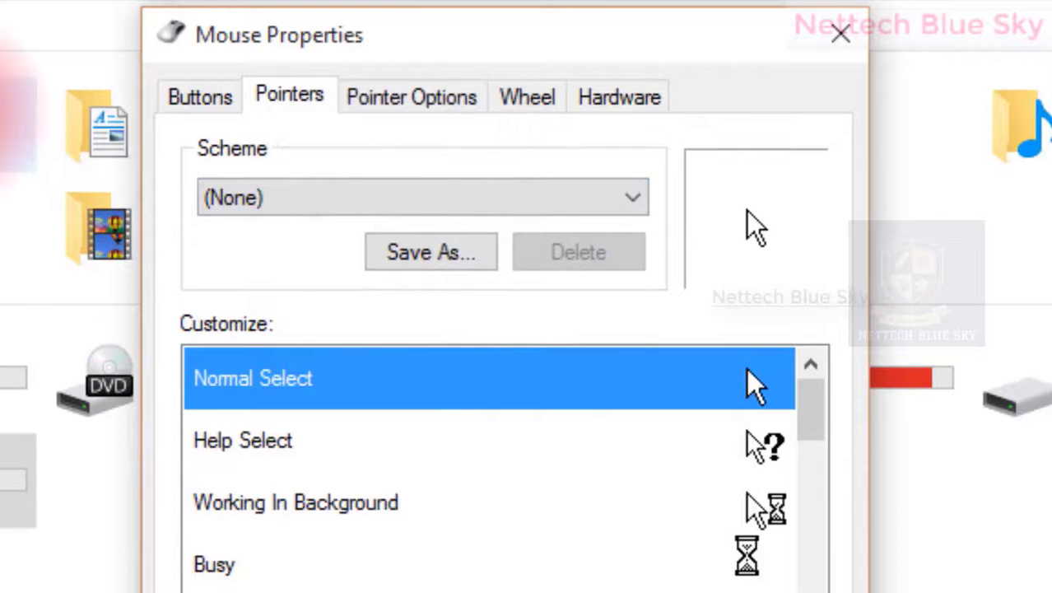
- Select the Help Select pointer and look through the list of customizable pointers
click(517, 453)
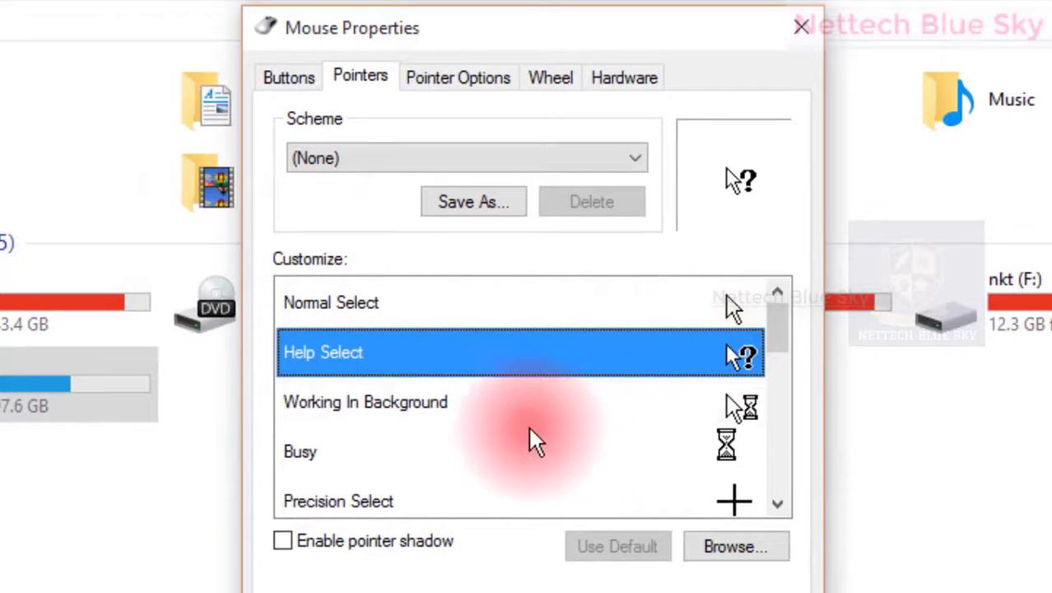
scroll(530, 428, down, 3)
scroll(529, 428, up, 3)
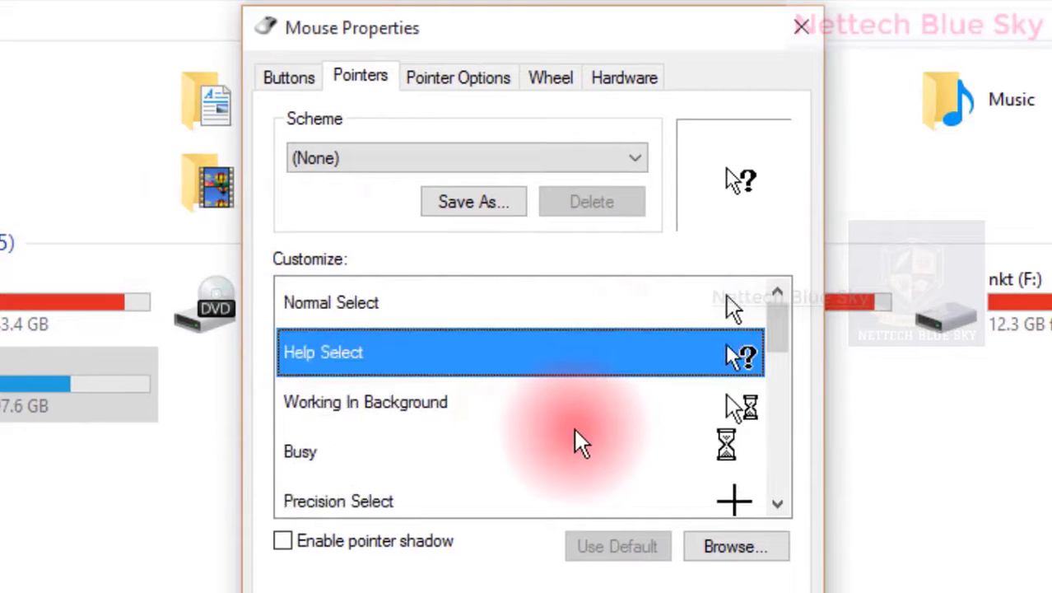
scroll(576, 436, down, 4)
scroll(568, 436, up, 4)
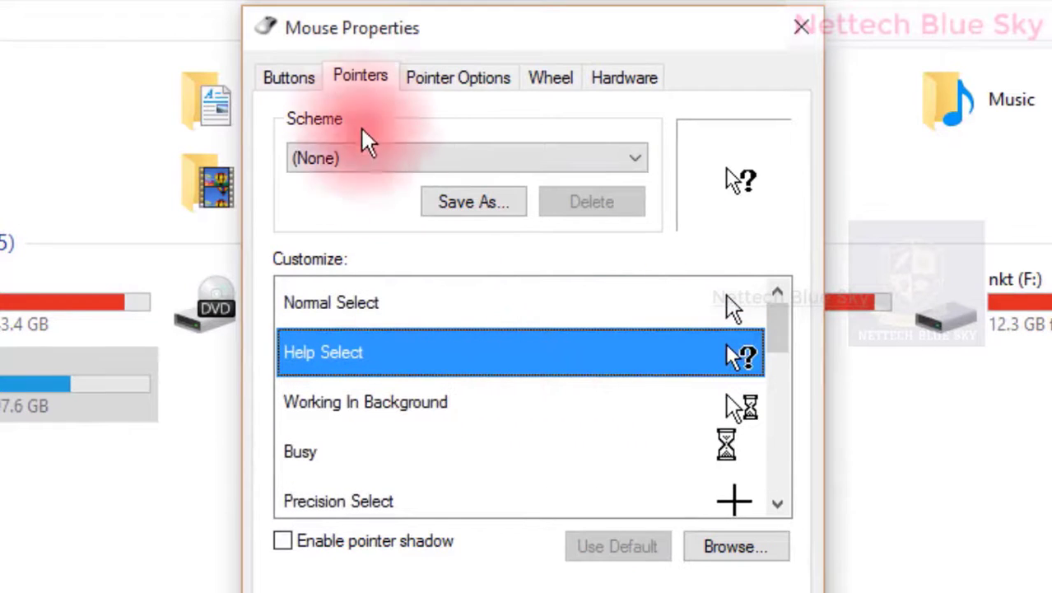
- Preview the Windows Standard (extra large) pointer scheme and its pointers, and try the Magnified scheme
click(367, 157)
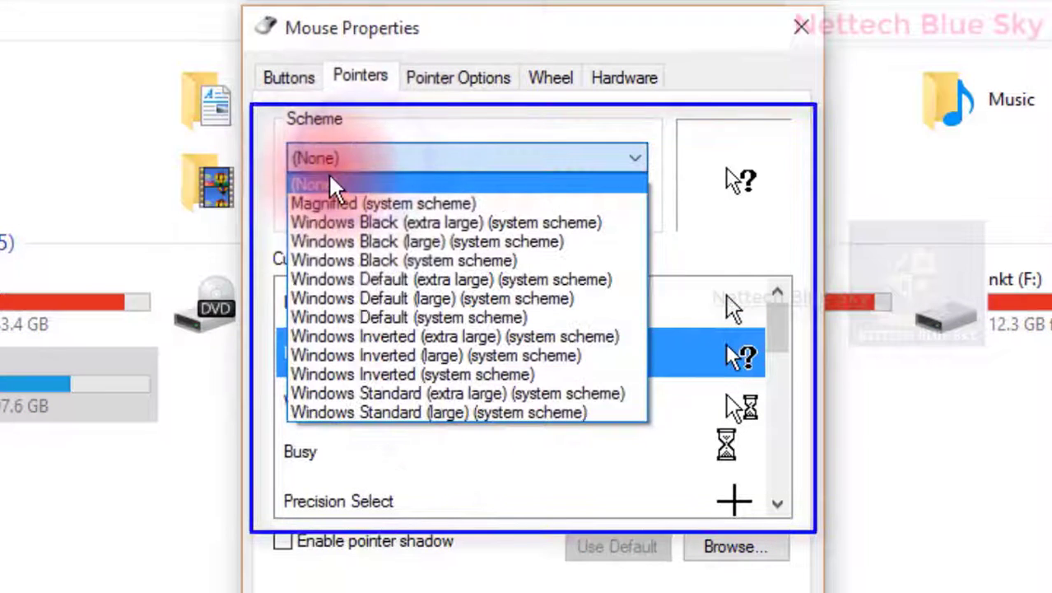
click(392, 393)
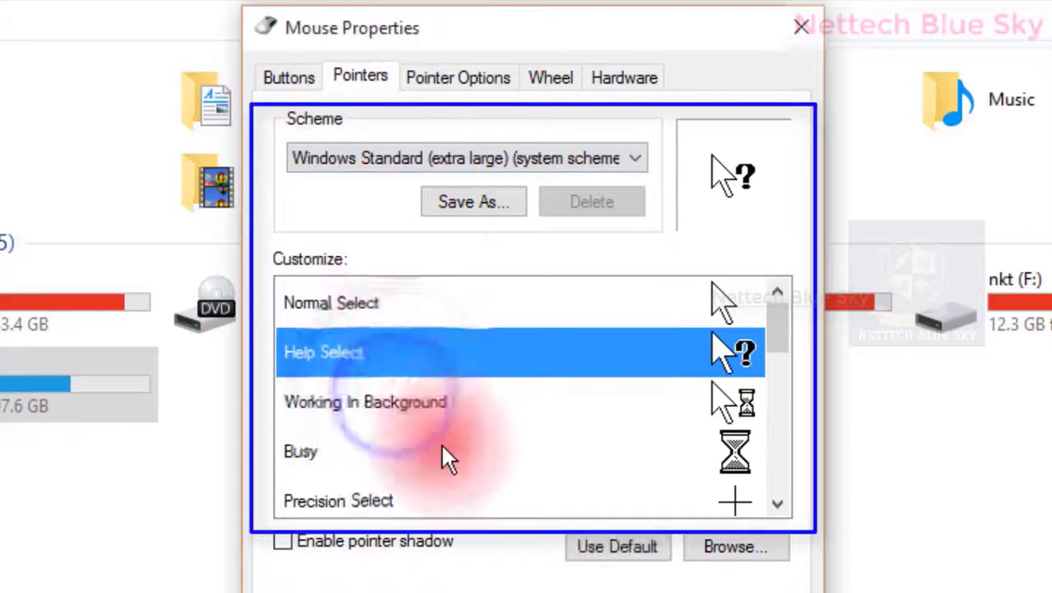
scroll(444, 457, down, 4)
scroll(430, 434, up, 3)
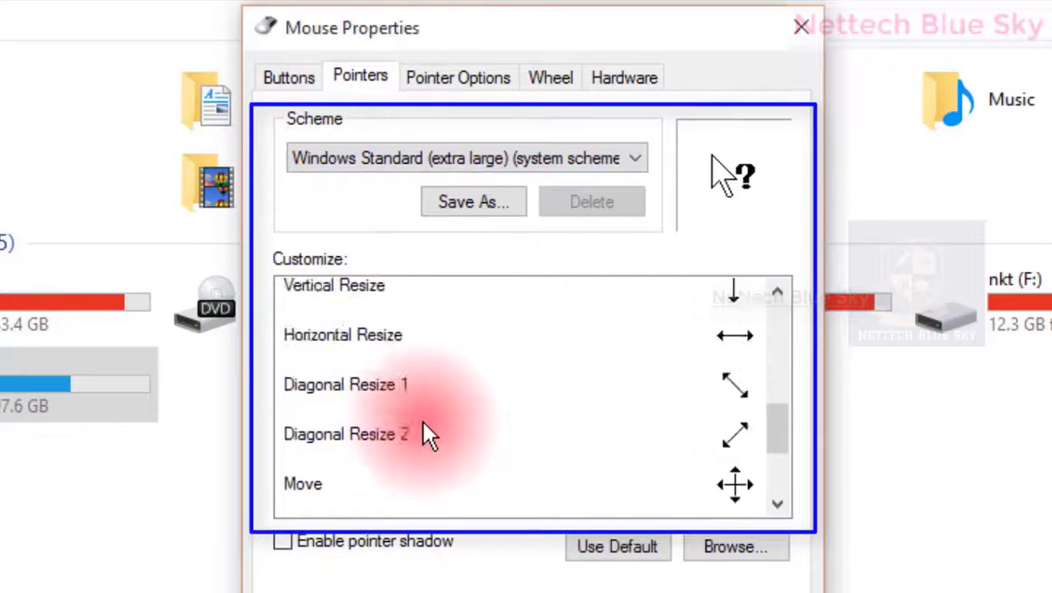
click(344, 163)
click(340, 202)
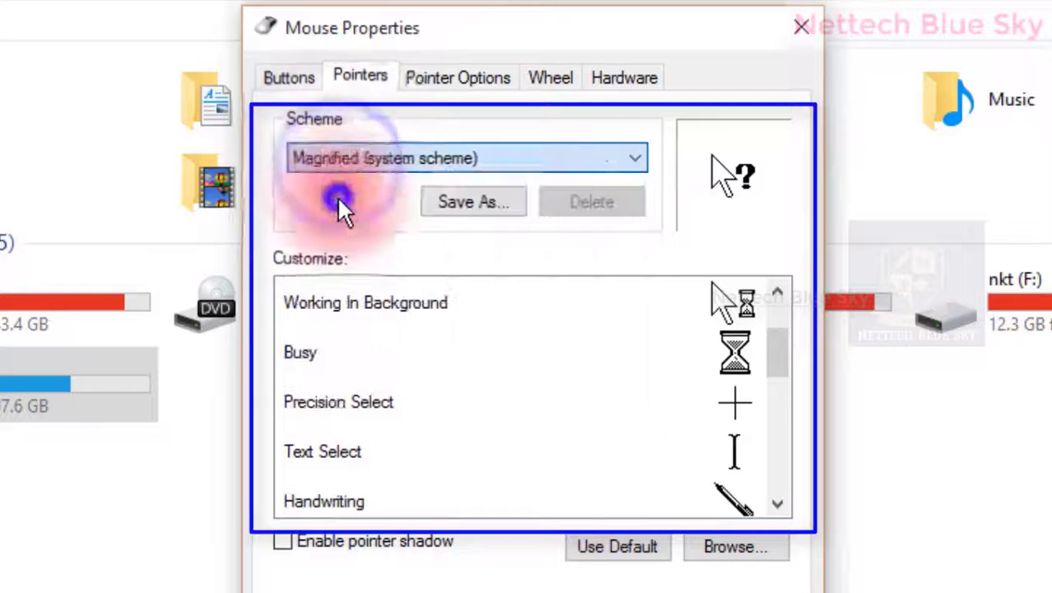
- Preview the Windows Black and Windows Default (extra large) pointer schemes and look through their pointers
click(321, 157)
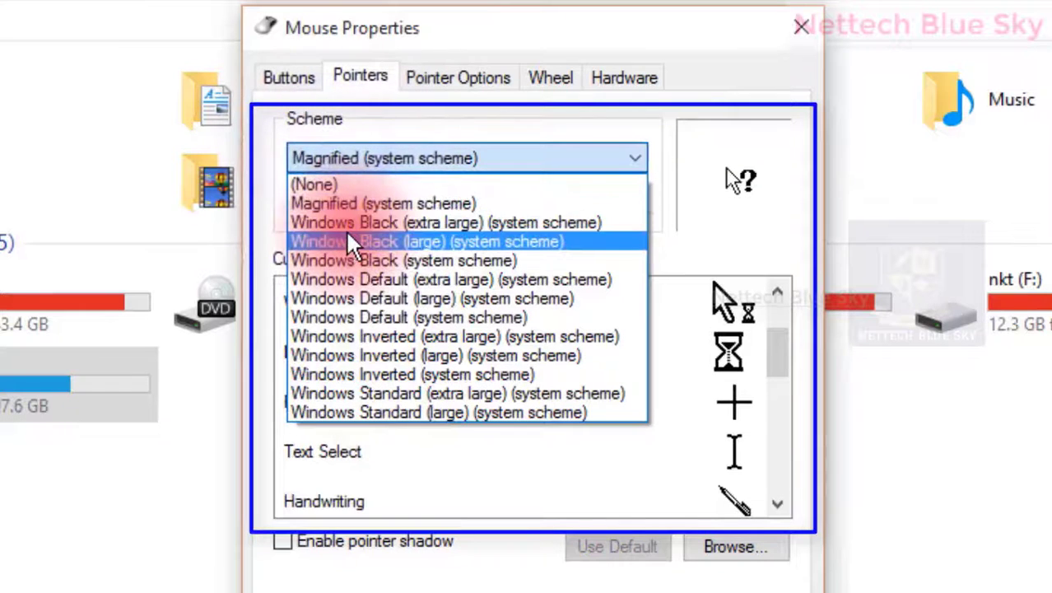
click(346, 243)
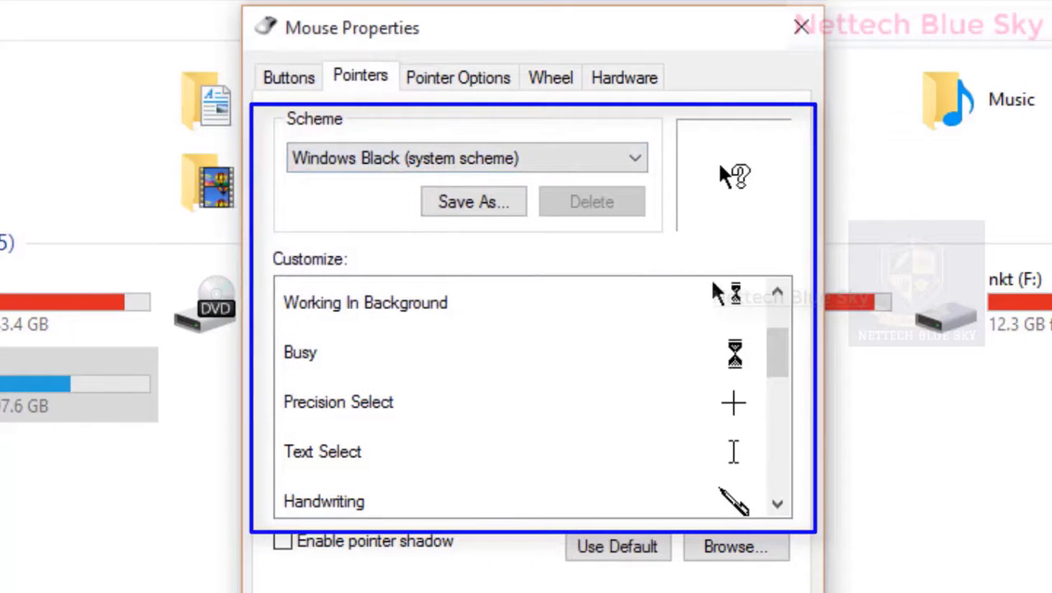
key(Down)
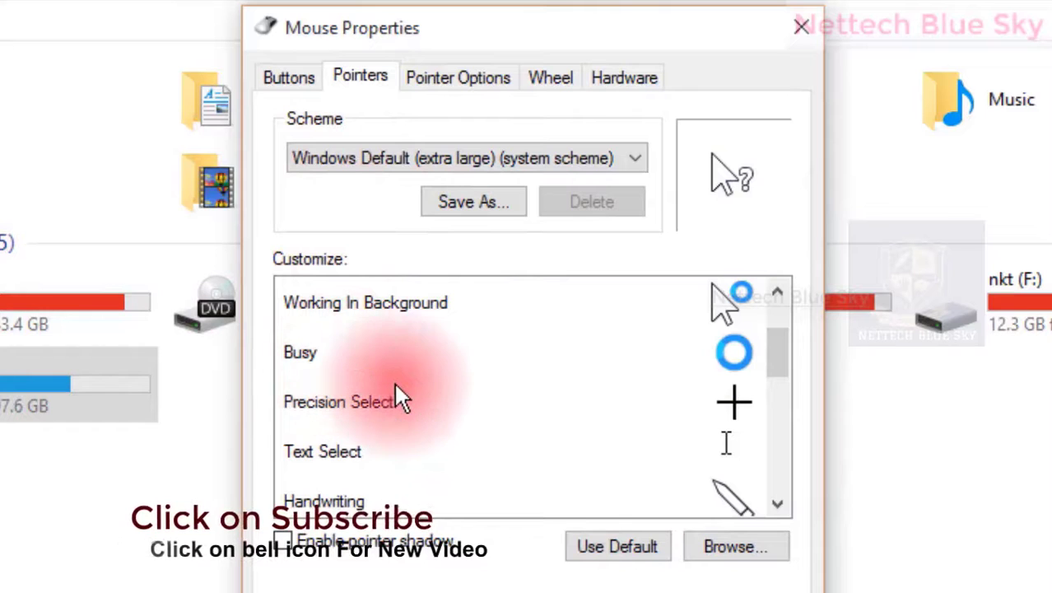
scroll(393, 393, down, 3)
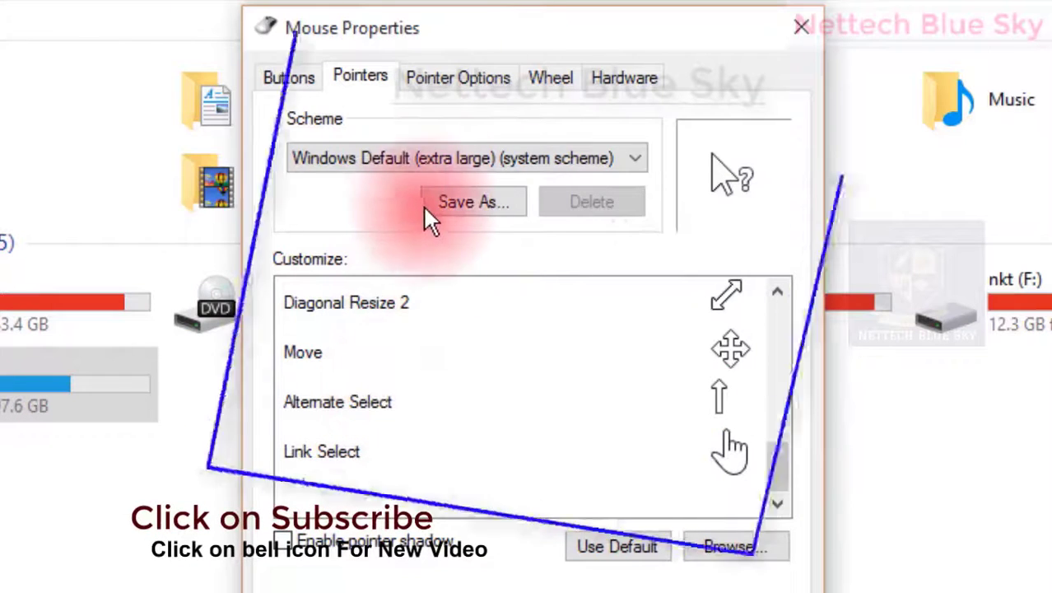
- Set the pointer scheme to Windows Default (system scheme) and apply it
click(431, 161)
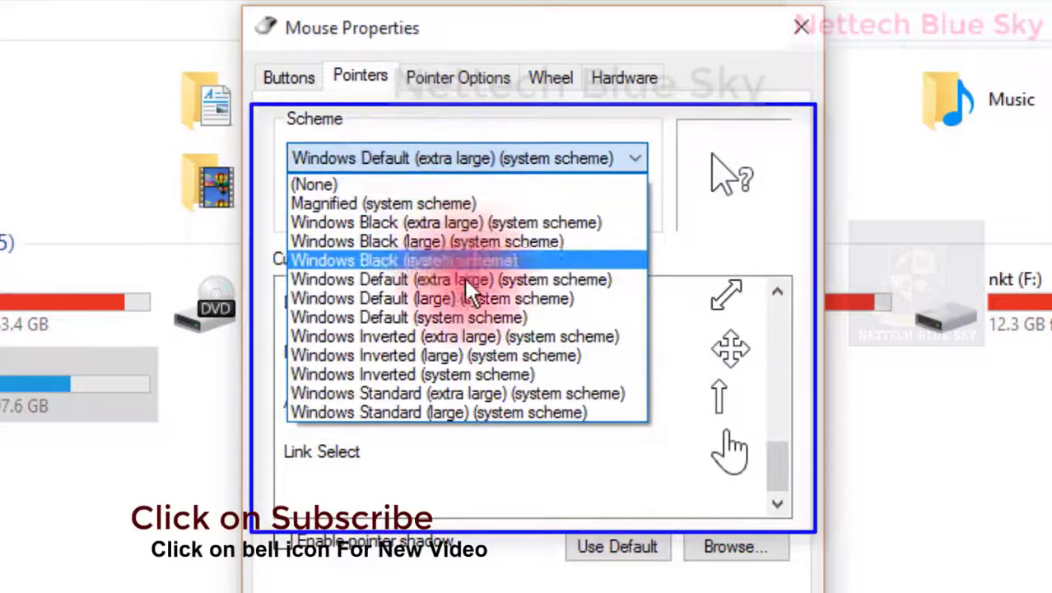
click(470, 318)
scroll(539, 366, up, 4)
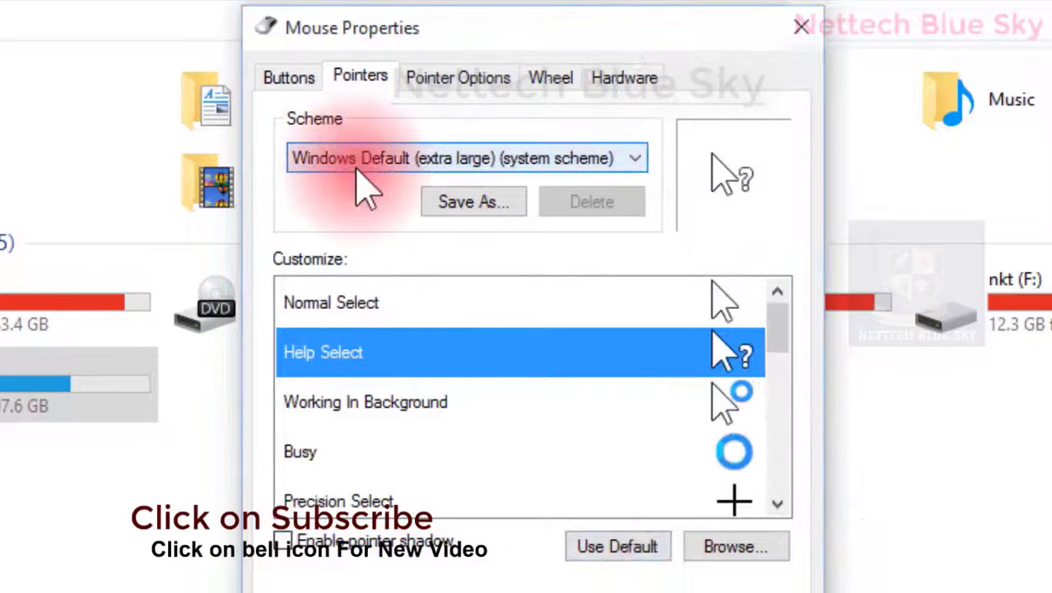
click(355, 162)
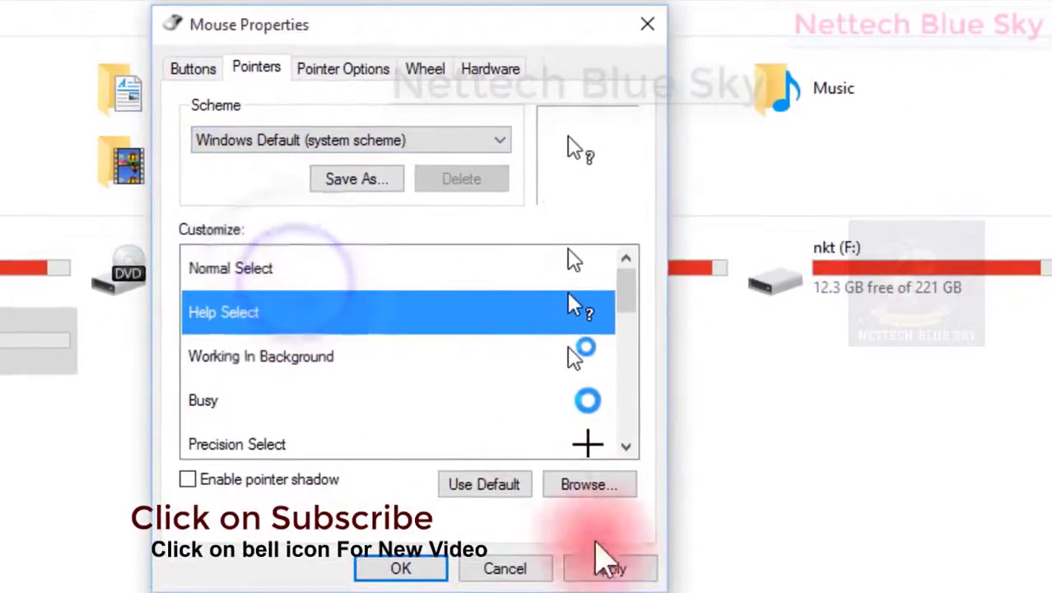
click(598, 568)
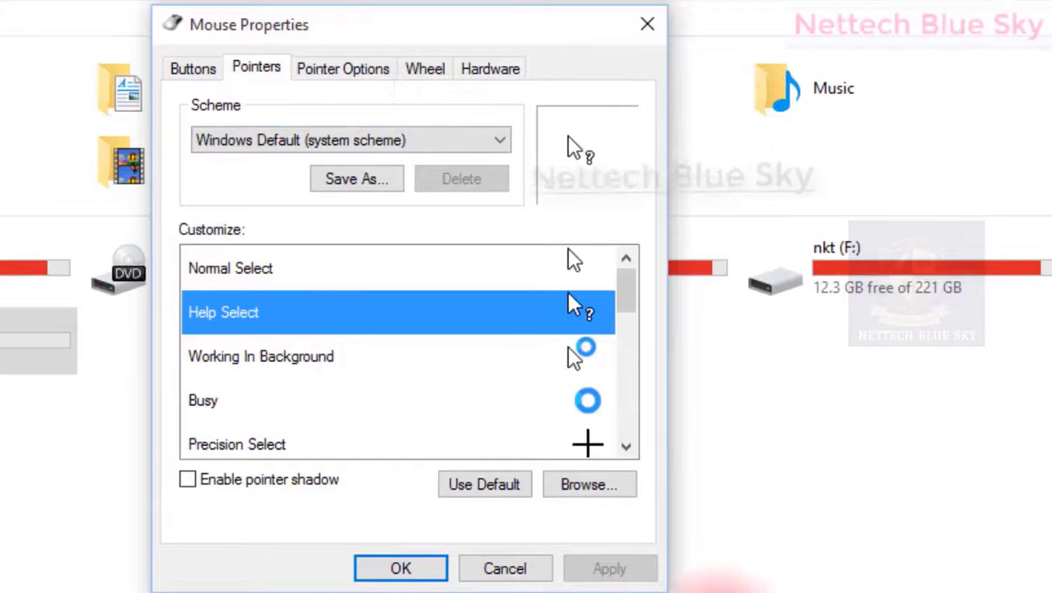
- Look through the pointers of the Windows Default scheme and view the Save Scheme dialog without saving
scroll(377, 404, down, 3)
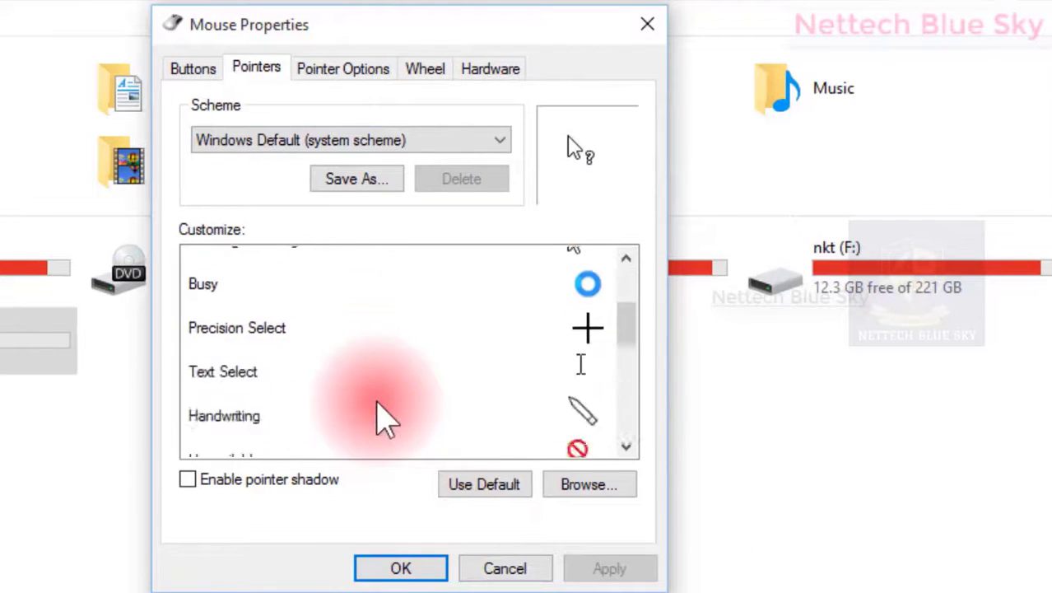
scroll(378, 404, up, 2)
scroll(378, 404, up, 1)
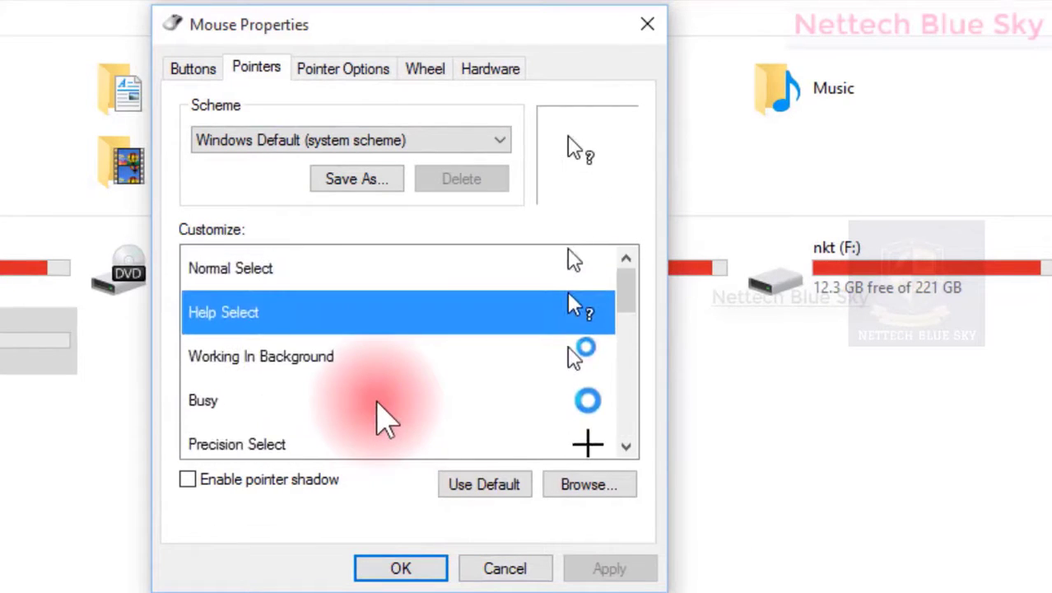
scroll(378, 404, down, 3)
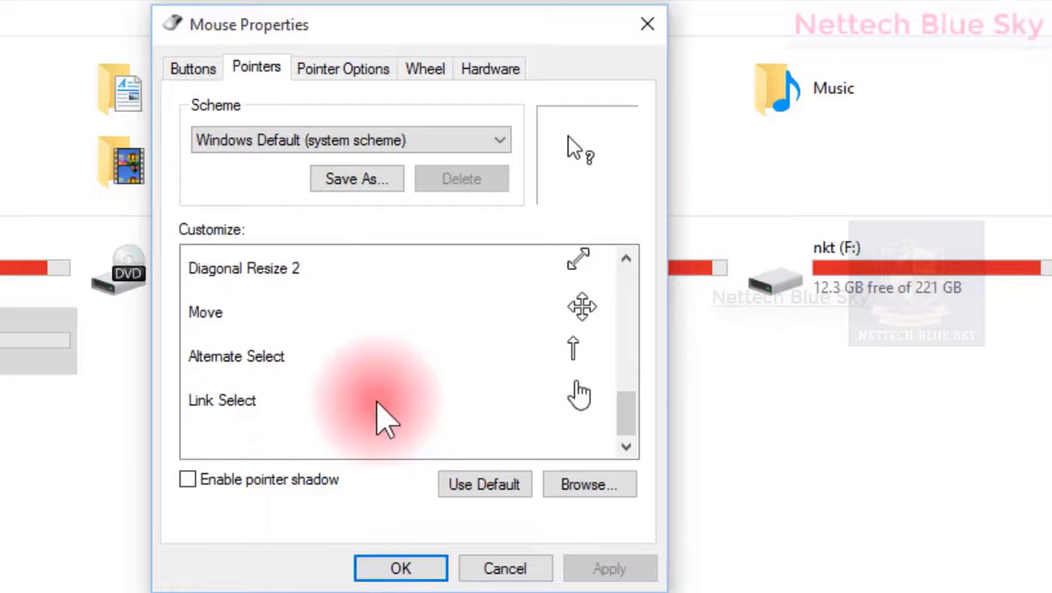
scroll(377, 404, up, 4)
click(341, 185)
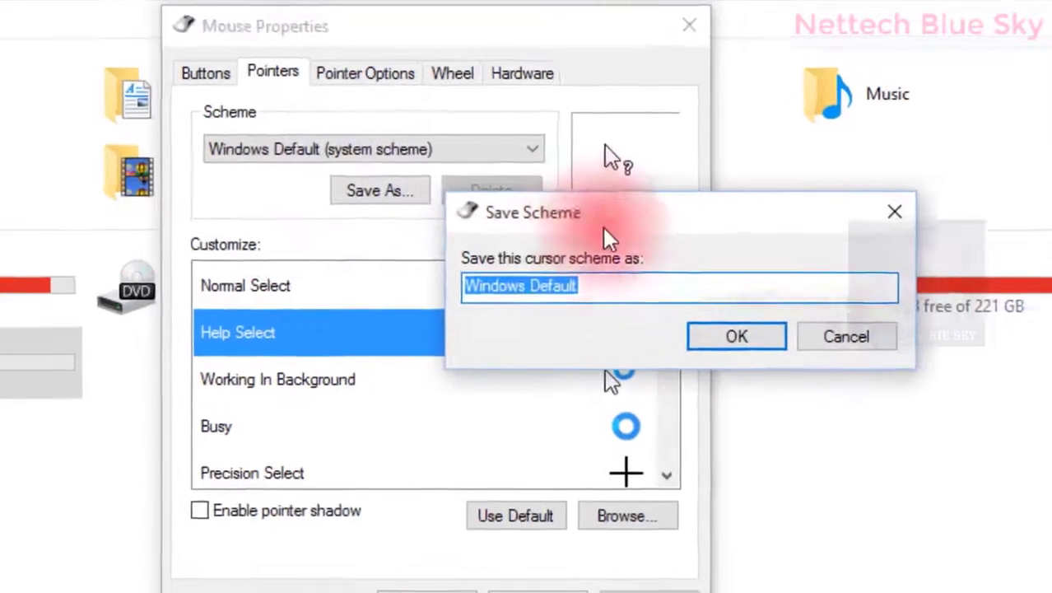
key(Escape)
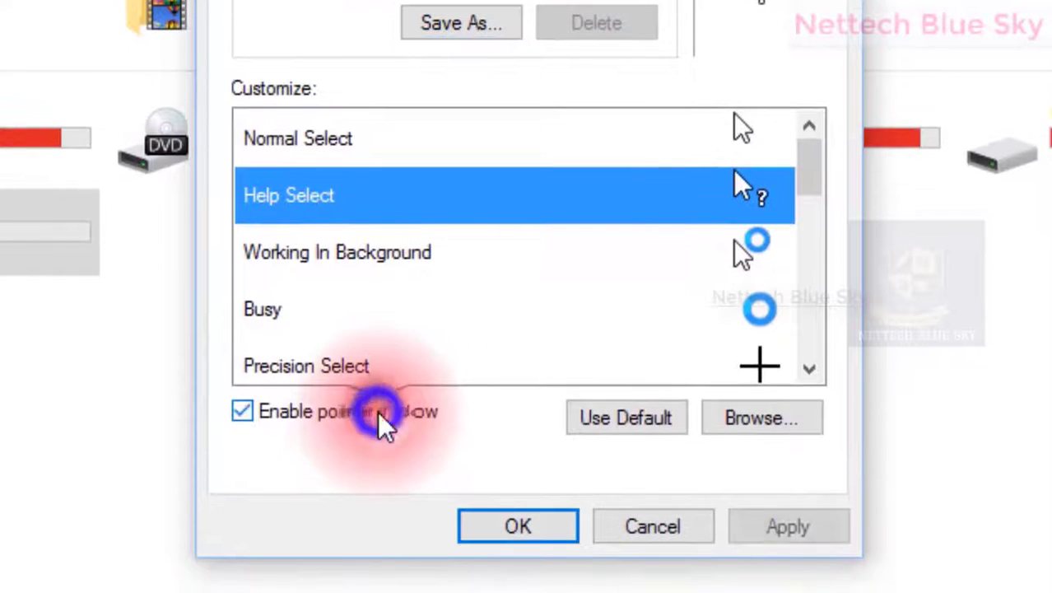
- Reset the Help Select pointer to its default and demonstrate turning the pointer shadow on and off
click(385, 424)
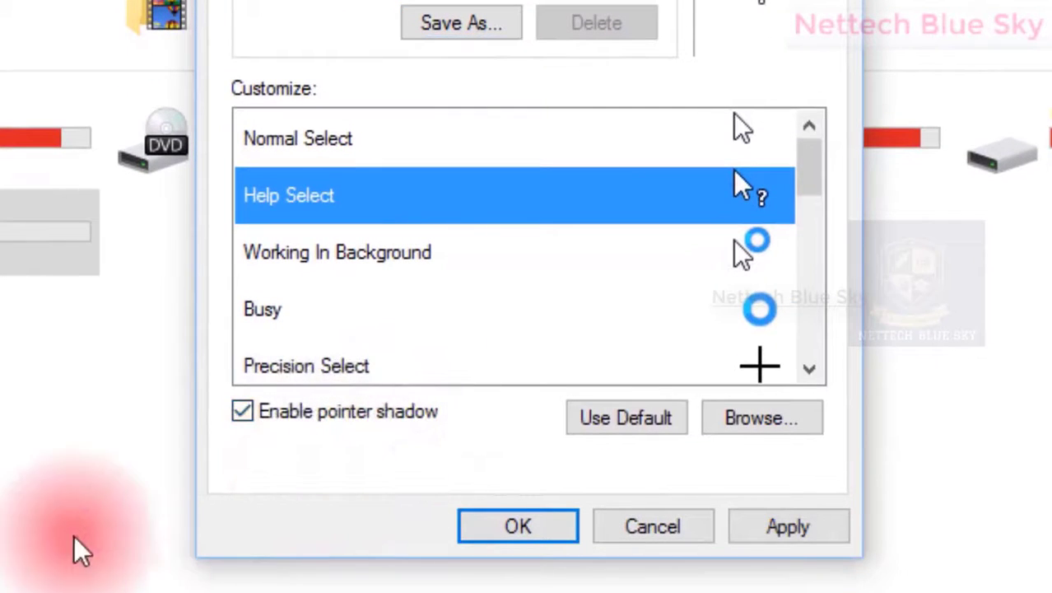
click(661, 422)
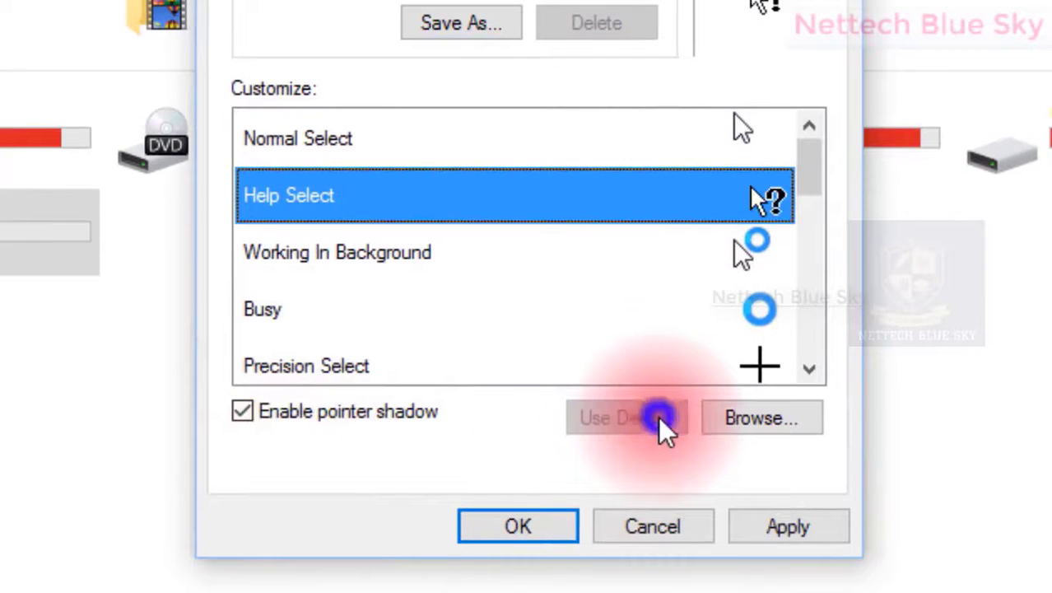
click(363, 425)
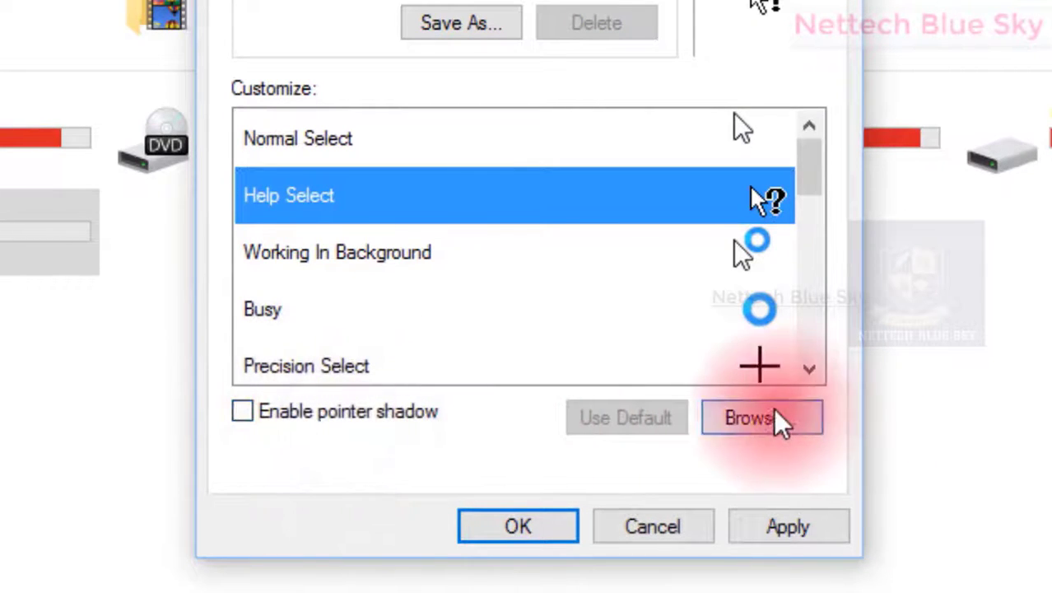
- View the cursor files in the Cursors folder without choosing one, and enable the pointer shadow
click(778, 418)
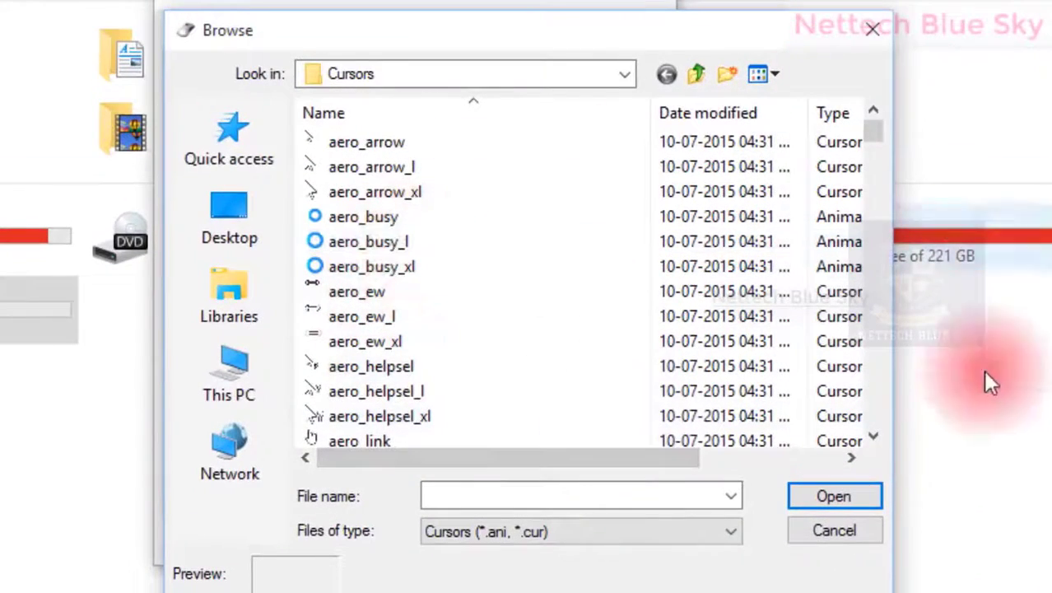
click(820, 527)
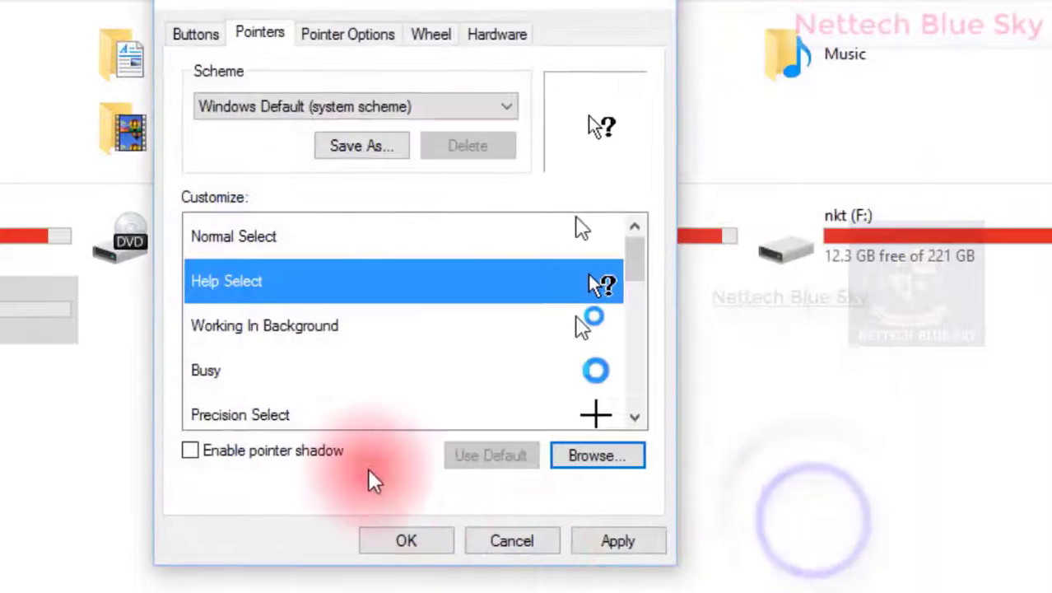
click(331, 450)
click(593, 457)
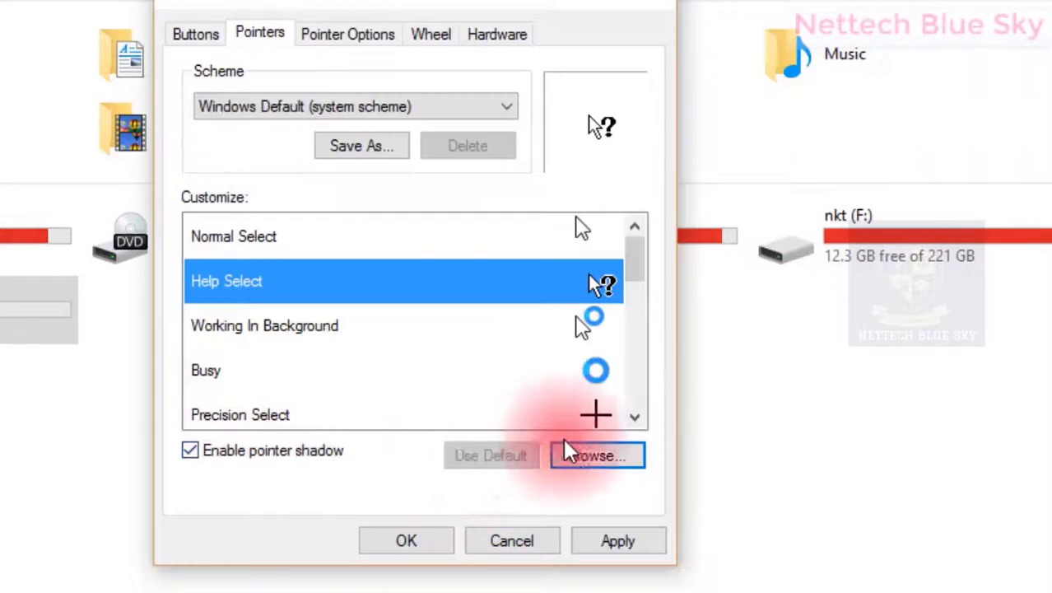
- Look through the cursor files available for the Help Select pointer and leave the file browser without picking any
click(598, 455)
scroll(640, 296, down, 13)
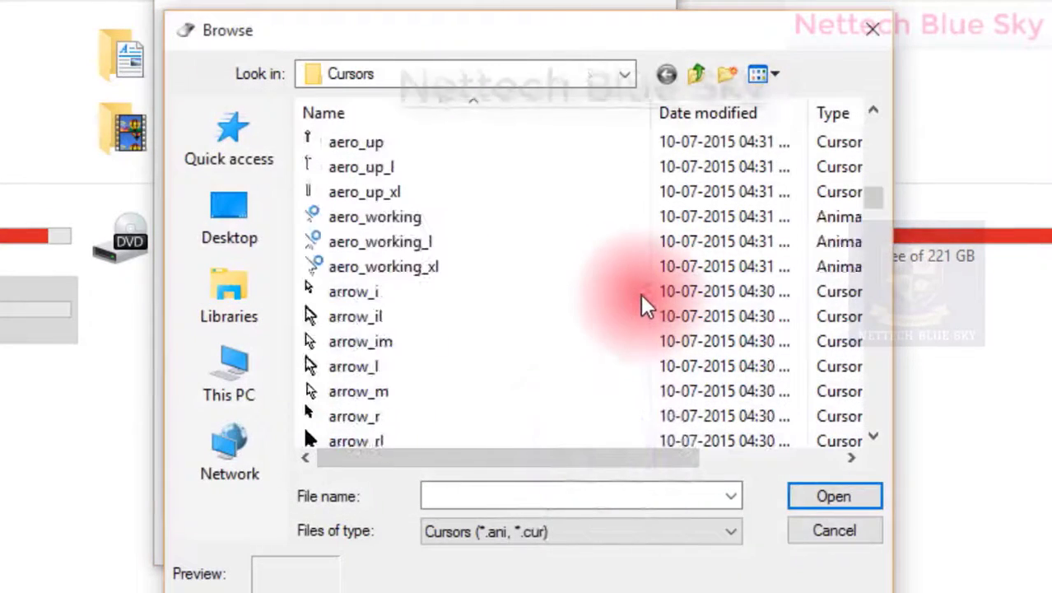
scroll(642, 296, down, 20)
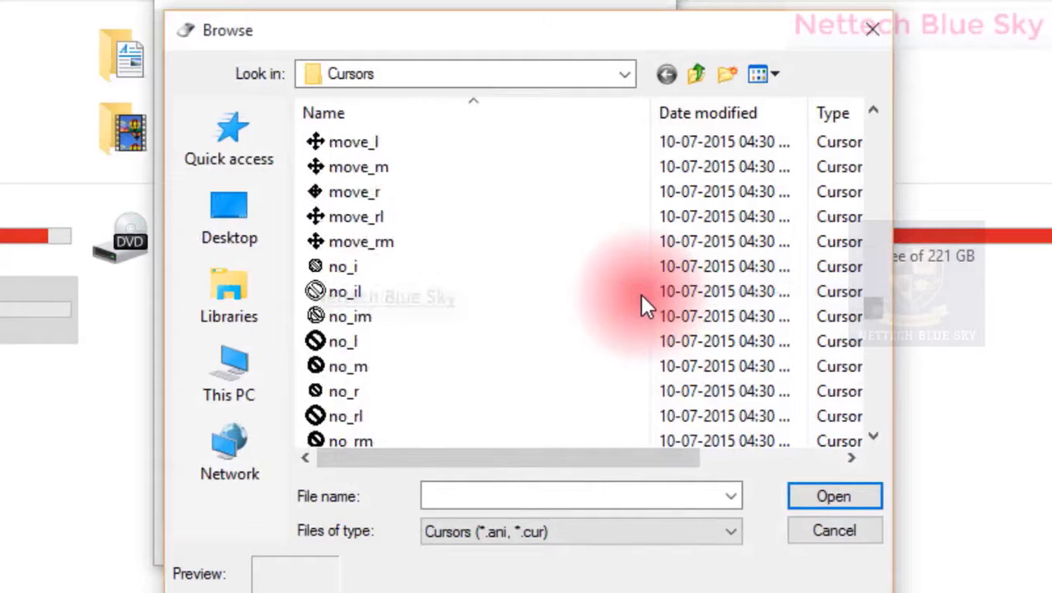
scroll(641, 293, down, 5)
scroll(641, 293, down, 8)
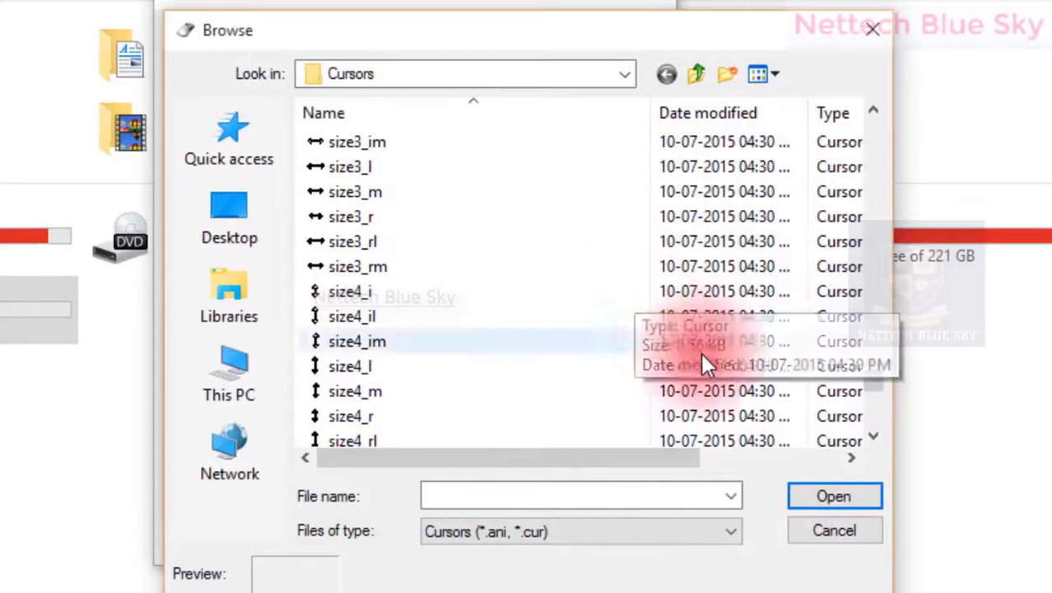
scroll(685, 321, down, 9)
scroll(685, 321, up, 15)
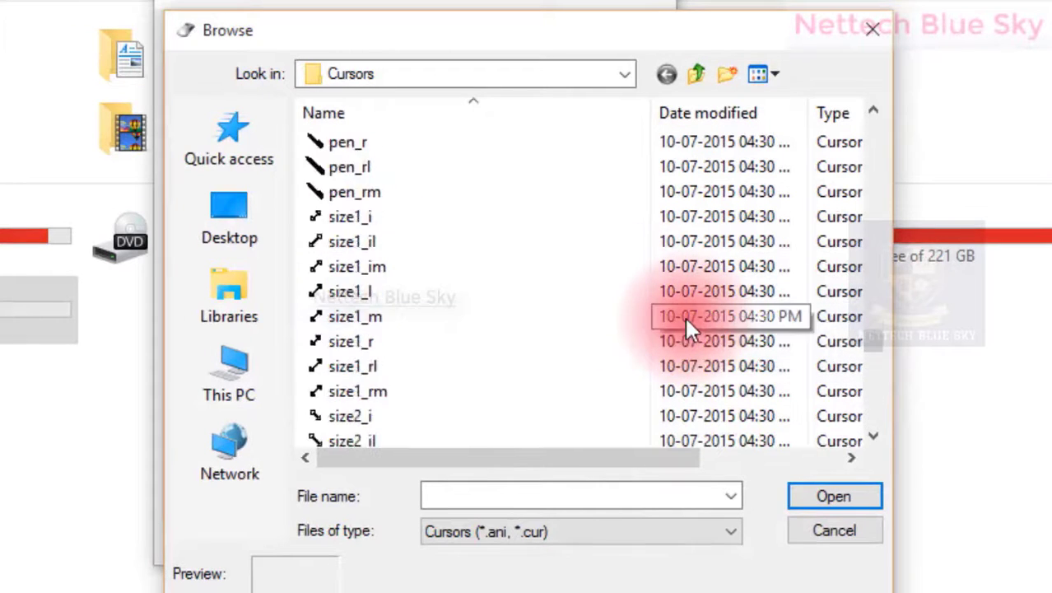
scroll(685, 317, up, 20)
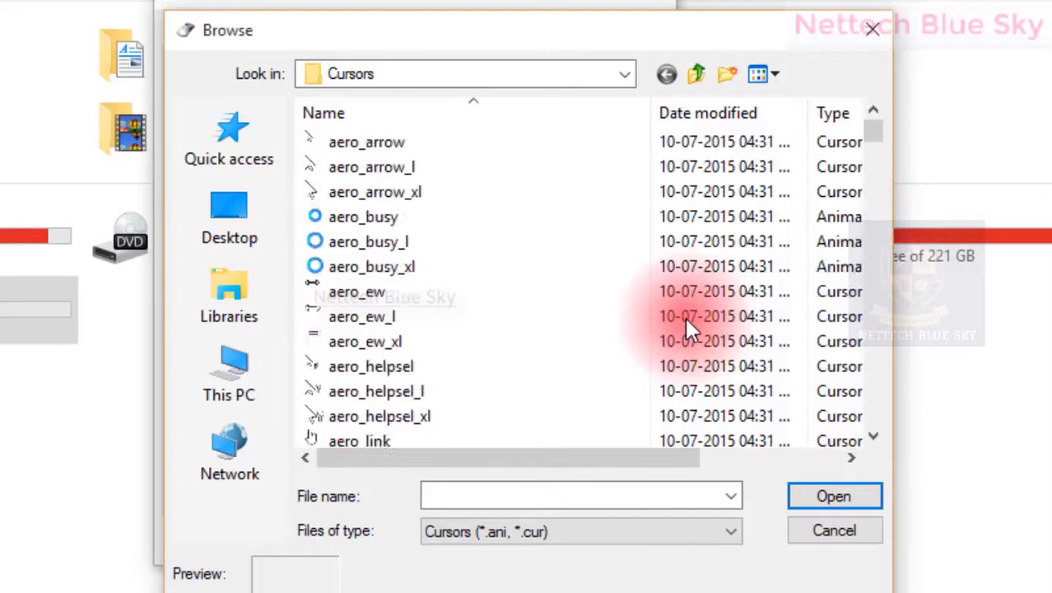
click(669, 72)
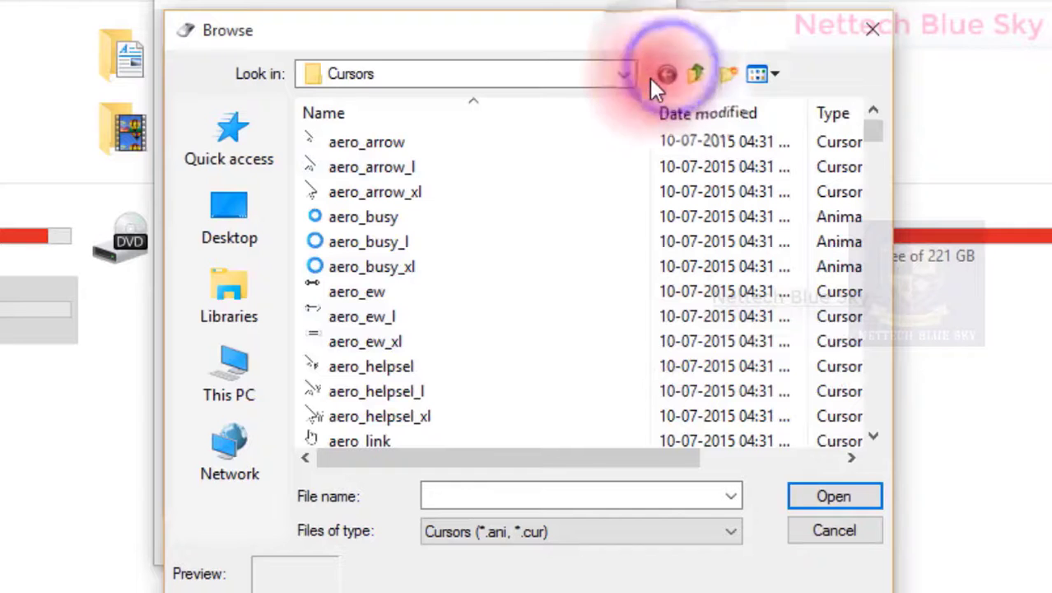
click(810, 527)
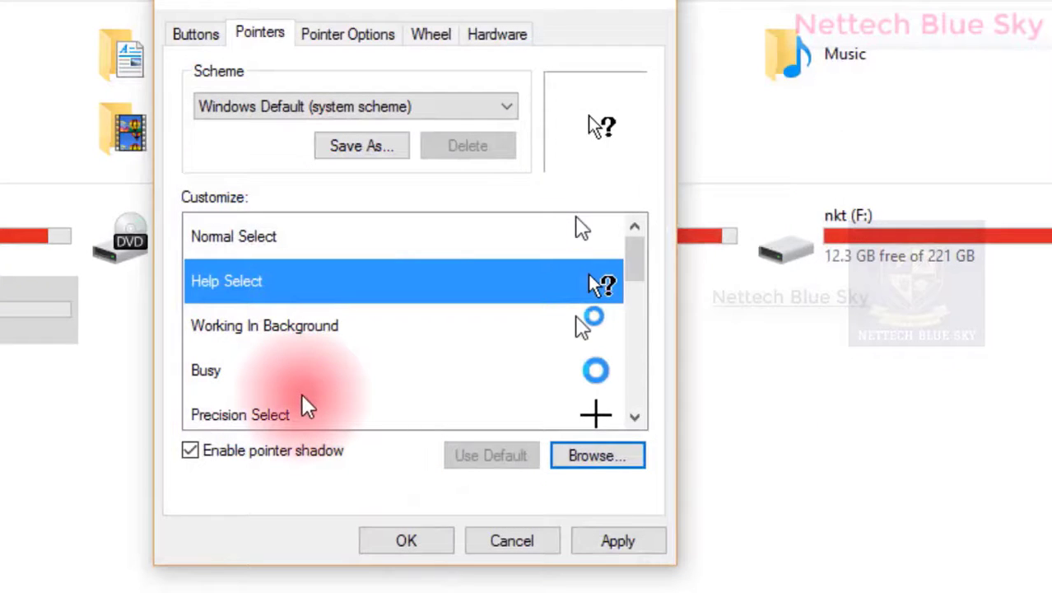
- Select the Precision Select pointer and look through the list of customizable pointers
click(301, 404)
scroll(302, 393, down, 3)
scroll(301, 393, up, 4)
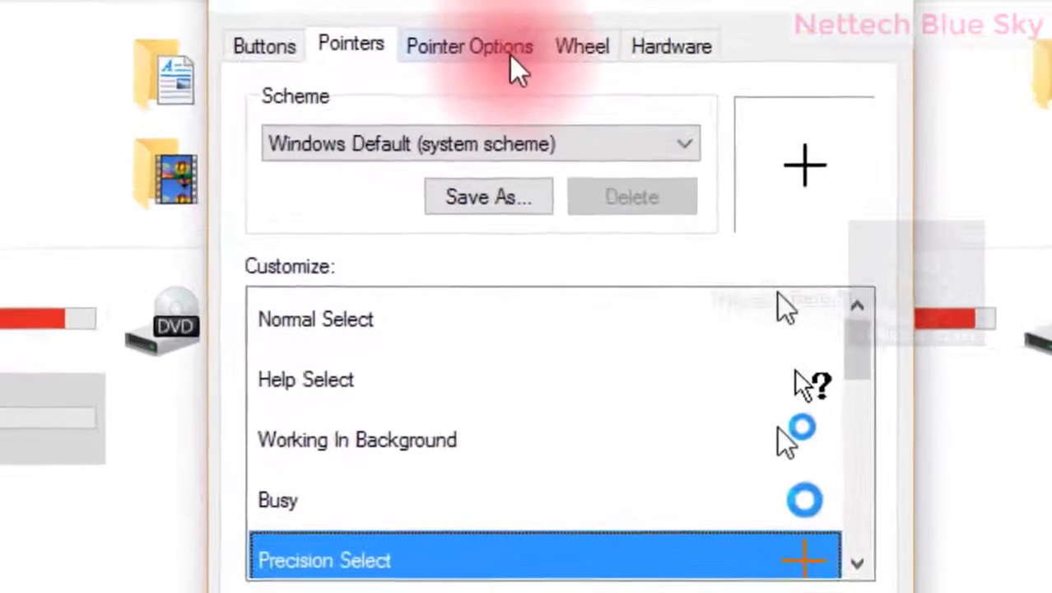
- View the pointer options and try out pointer movement by drawing a selection rectangle in the empty area of the This PC window
click(511, 56)
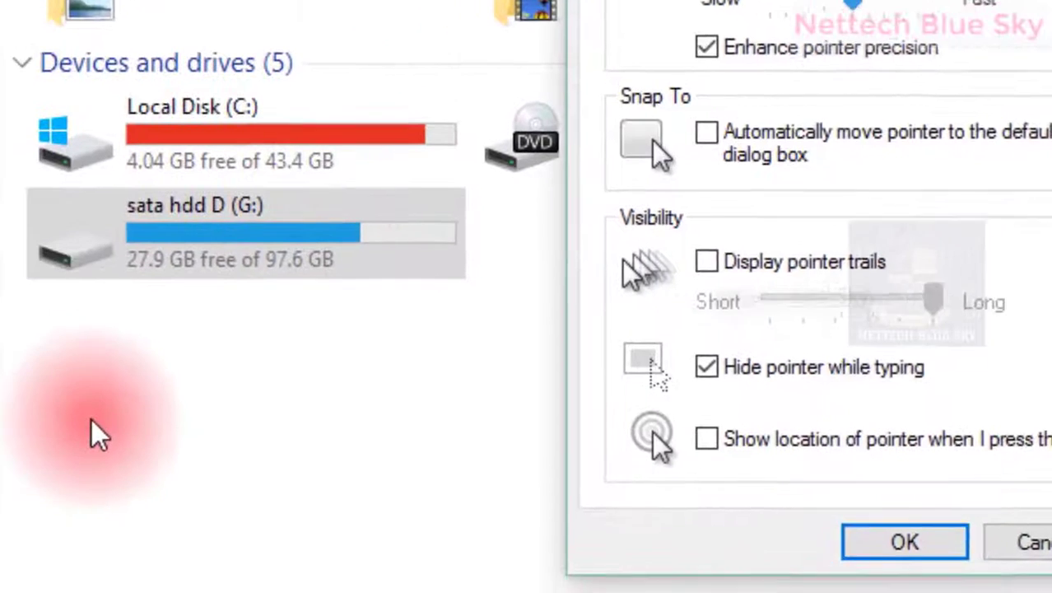
drag(91, 419, 823, 592)
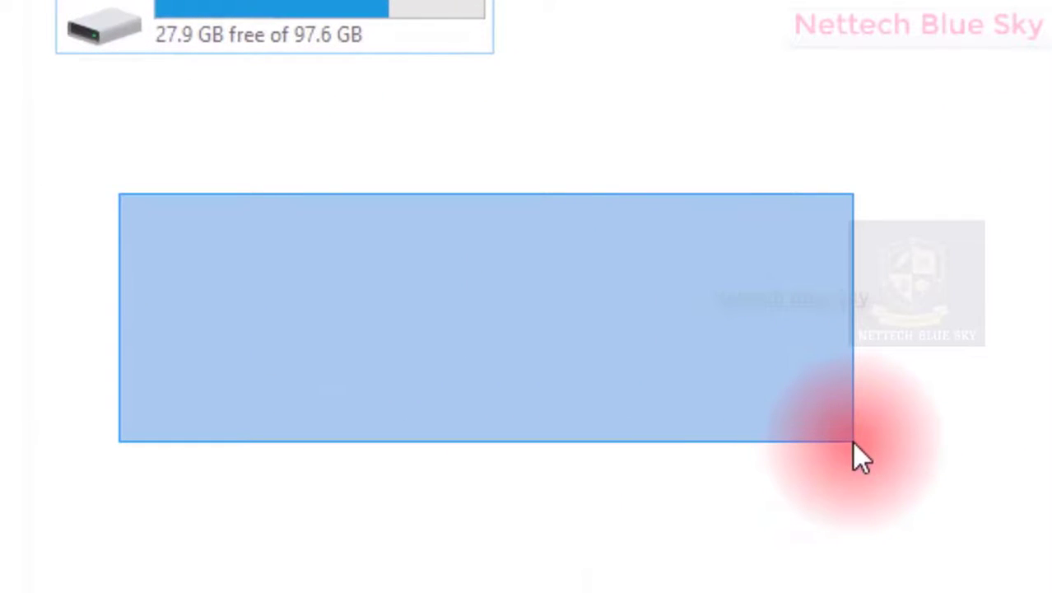
drag(853, 441, 853, 443)
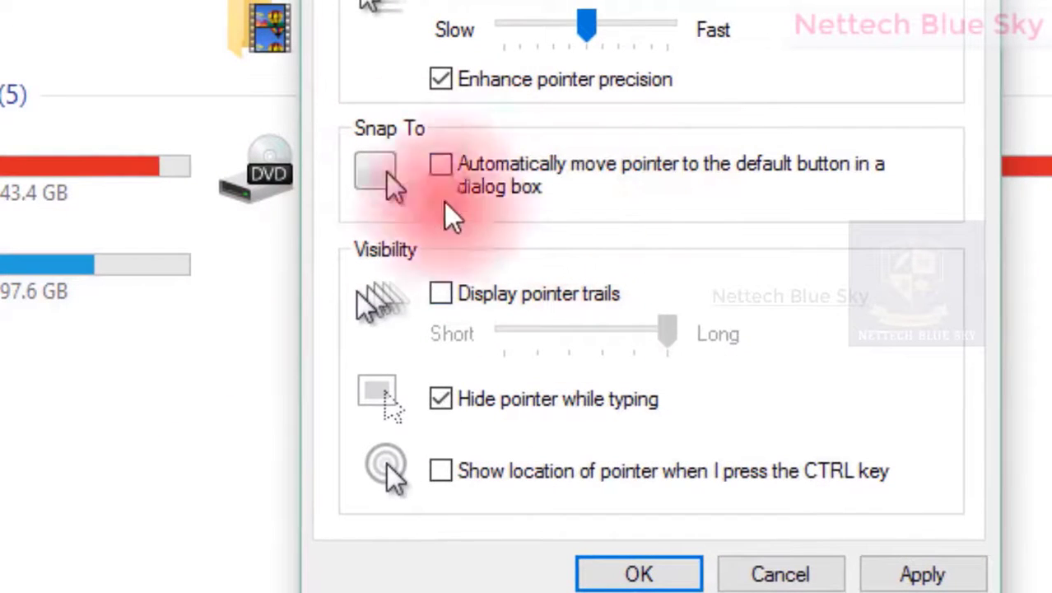
- Demonstrate pointer trails by enabling them, trying the shortest and longest lengths with the longest applied, and disabling them
click(451, 296)
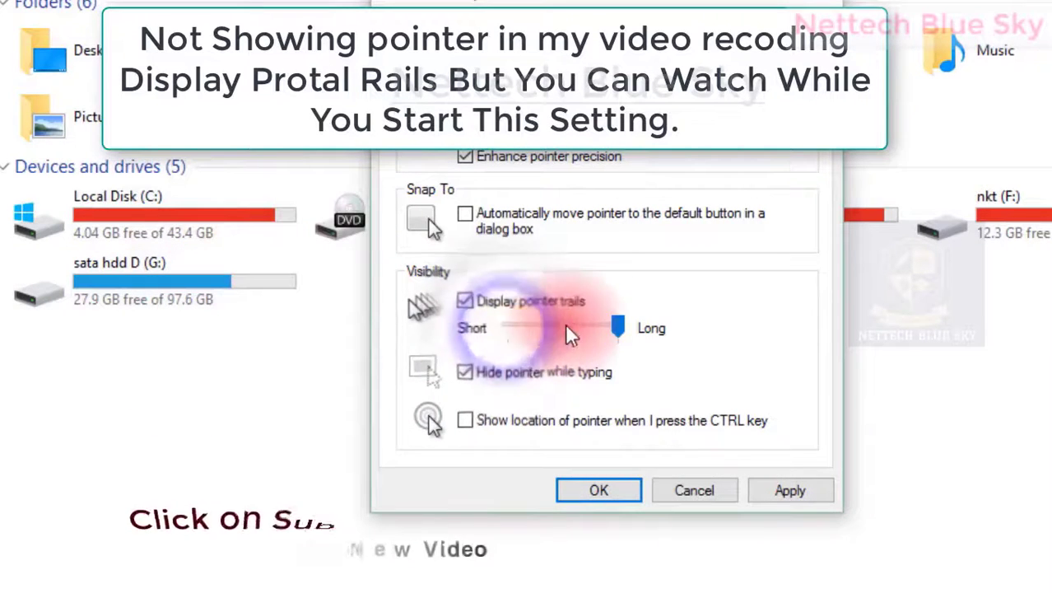
drag(618, 328, 509, 330)
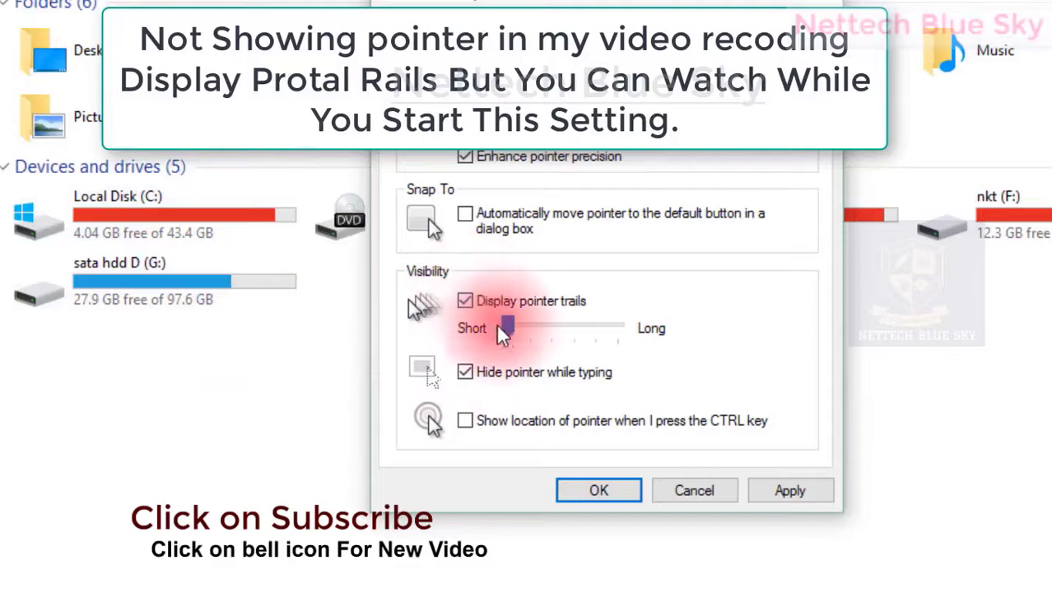
drag(508, 327, 651, 328)
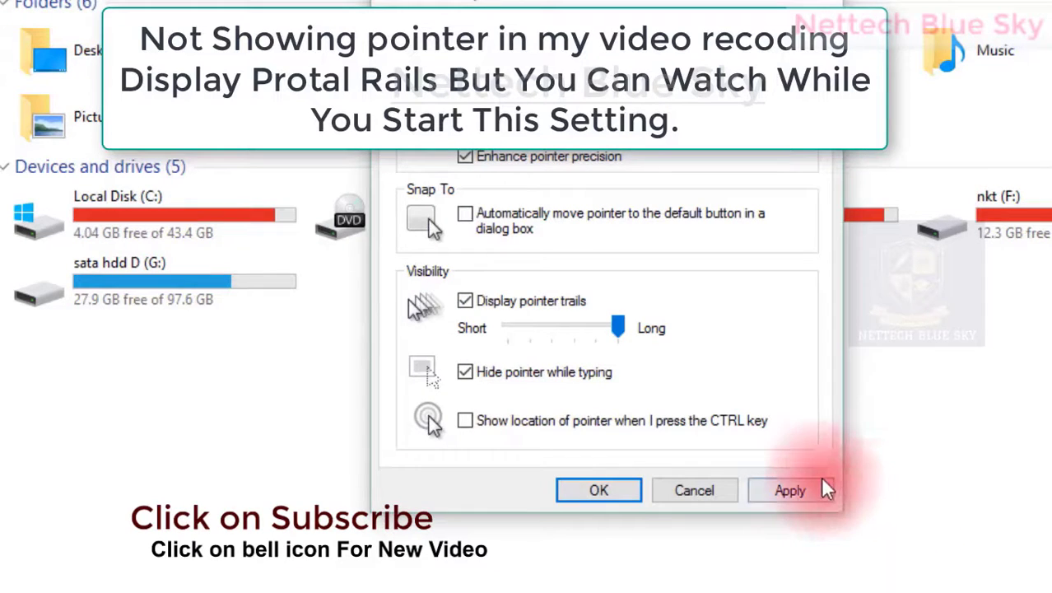
click(792, 492)
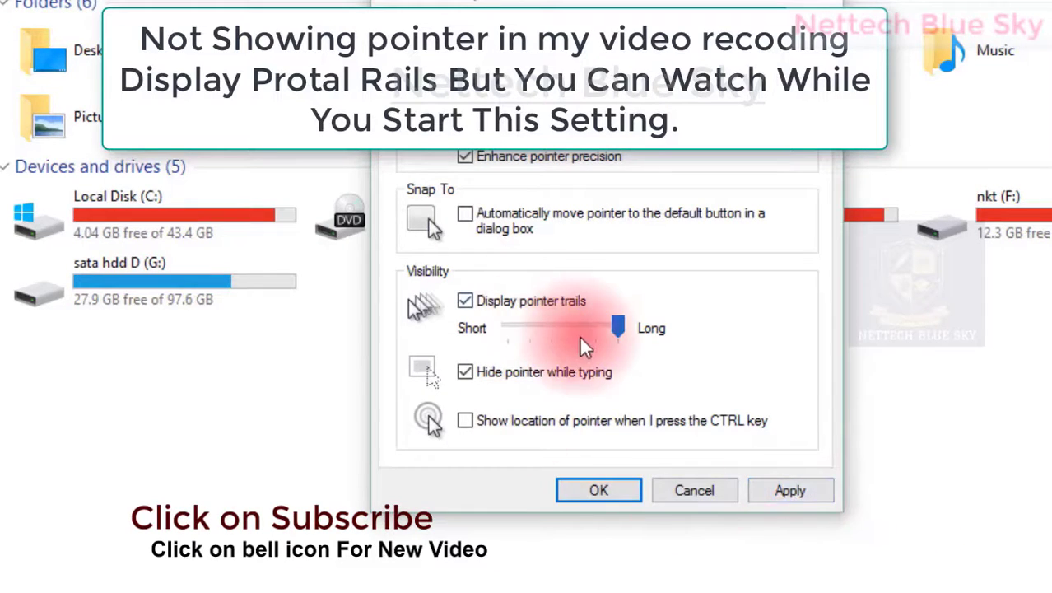
click(502, 307)
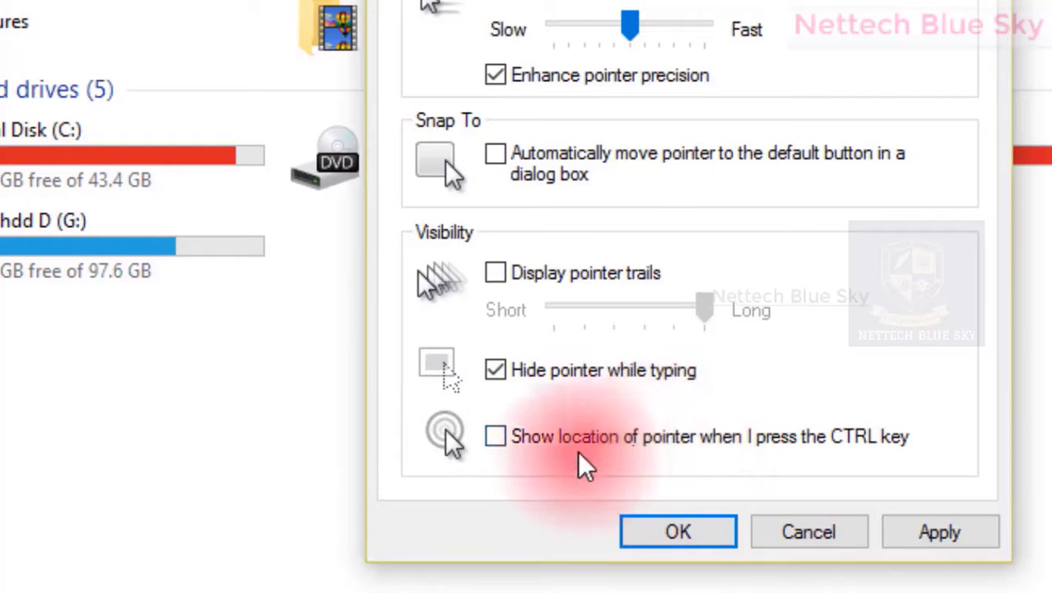
- Demonstrate showing the pointer location with the CTRL key over the This PC window, then disable the option and apply
click(497, 437)
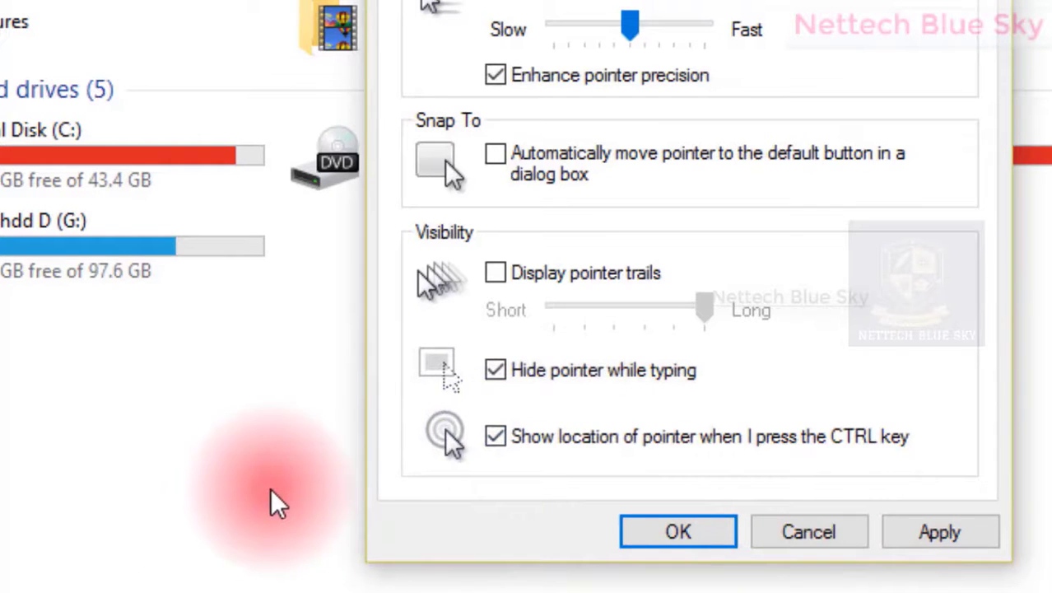
click(162, 237)
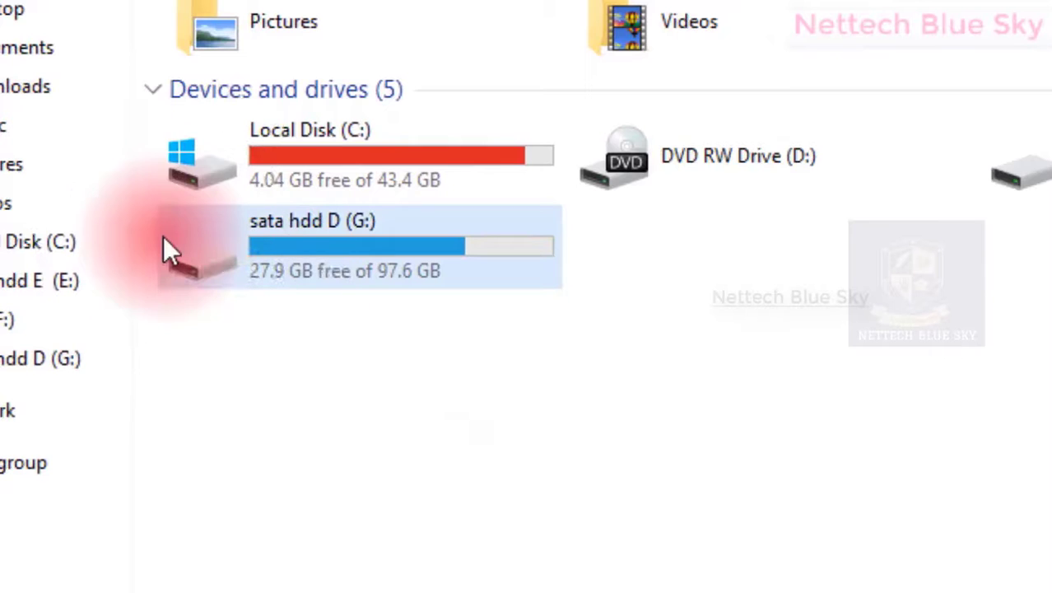
key(ctrl)
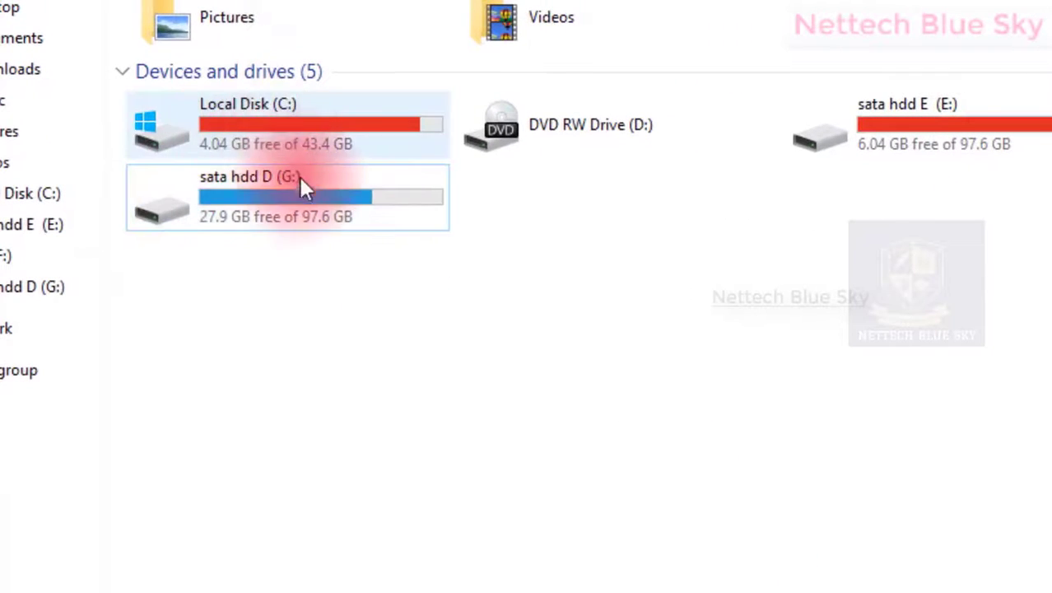
mouse_move(302, 184)
key(ctrl)
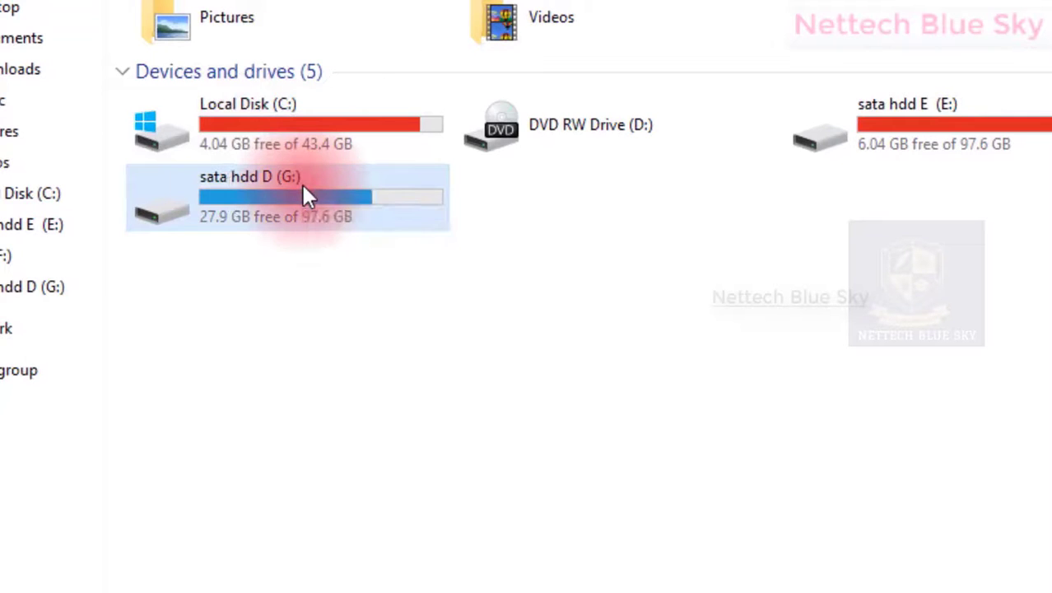
key(ctrl)
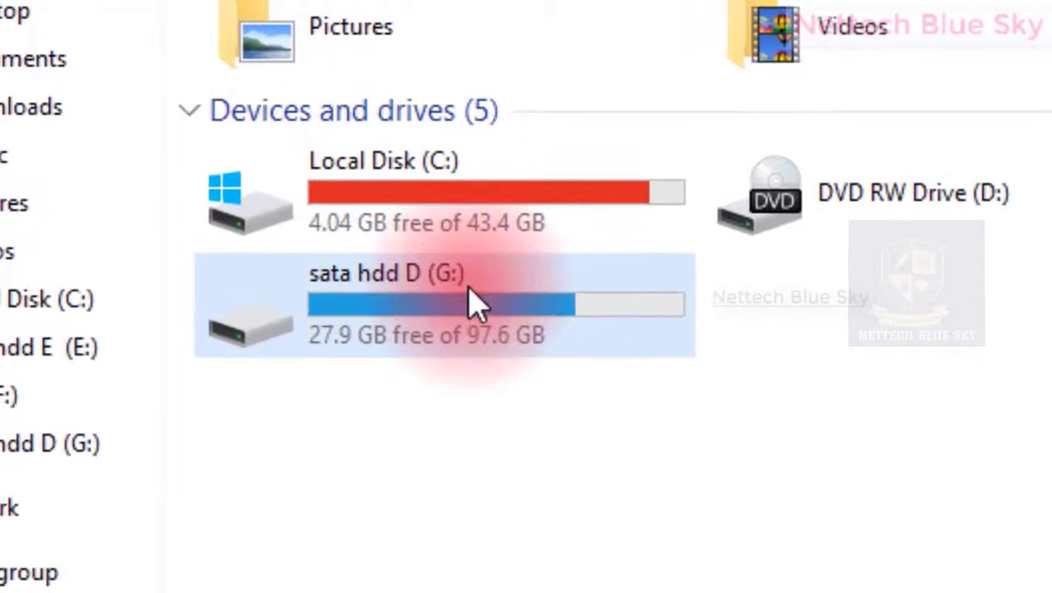
click(476, 305)
key(alt+Tab)
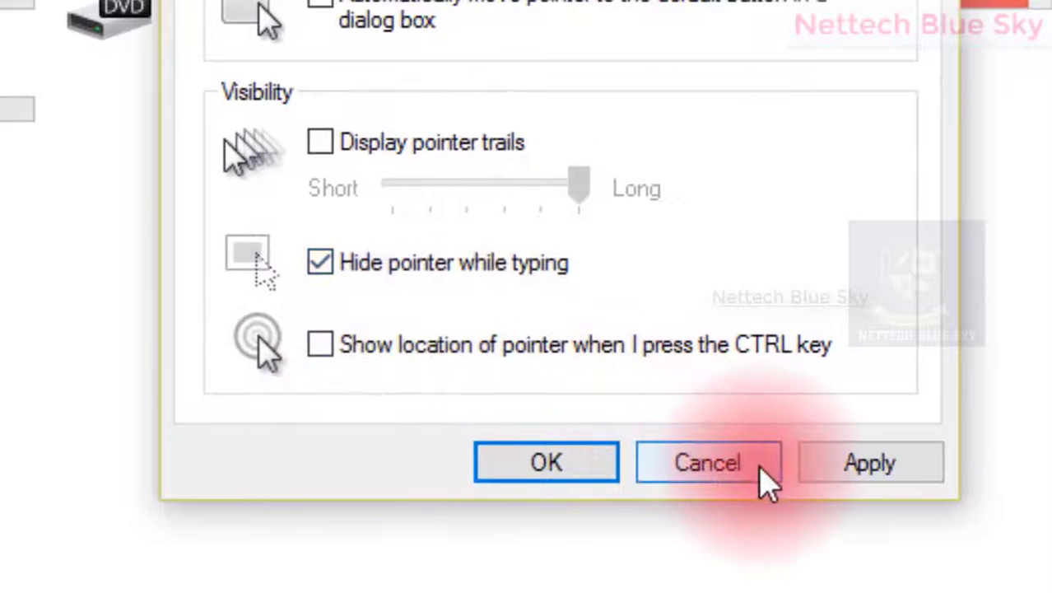
click(811, 485)
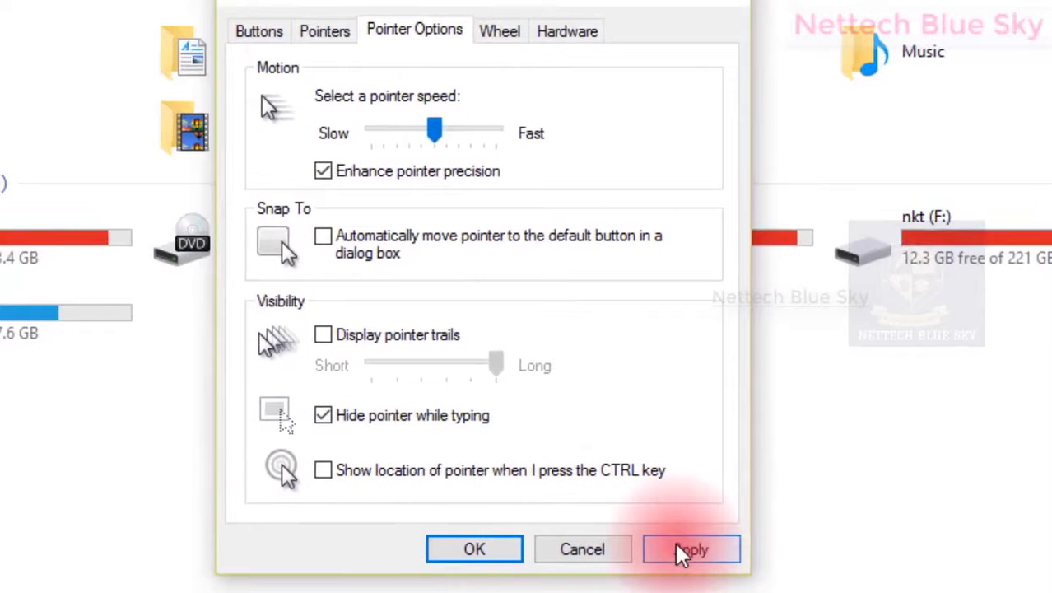
- View the wheel settings, highlighting the values for vertical scrolling lines and horizontal scrolling characters
click(477, 31)
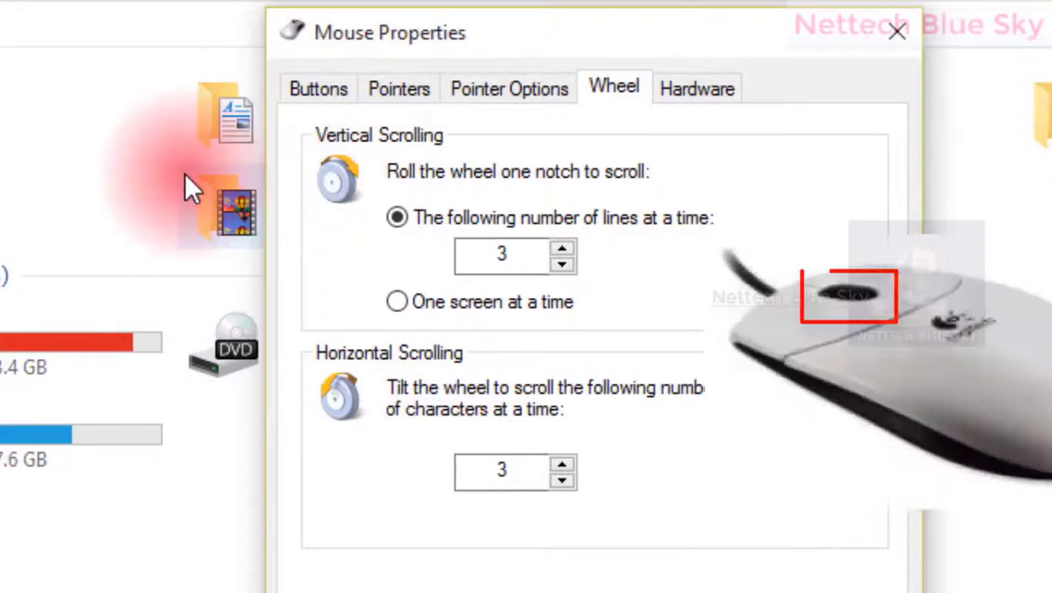
click(188, 181)
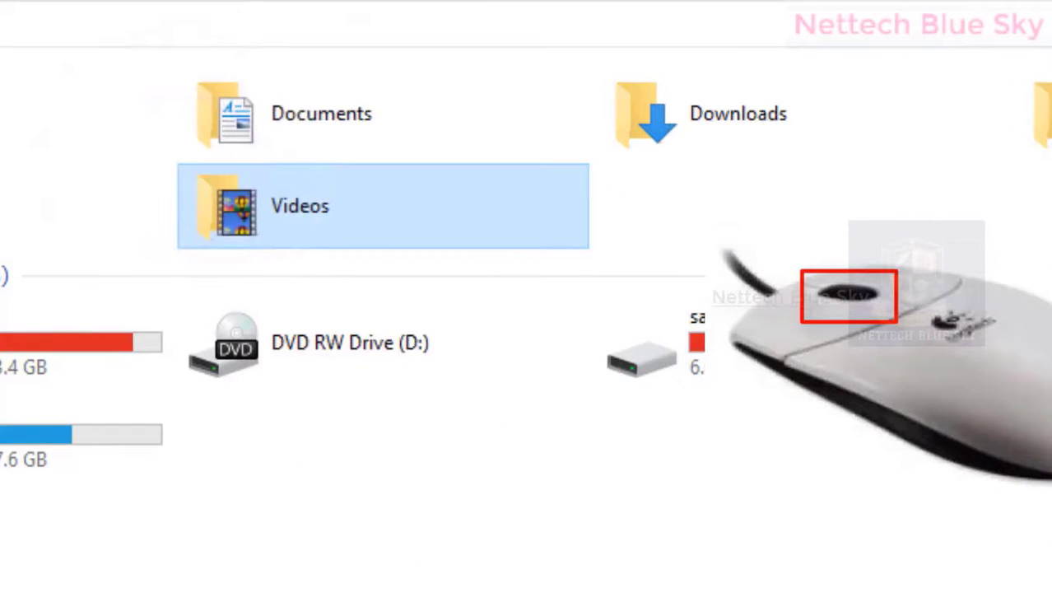
key(alt+Tab)
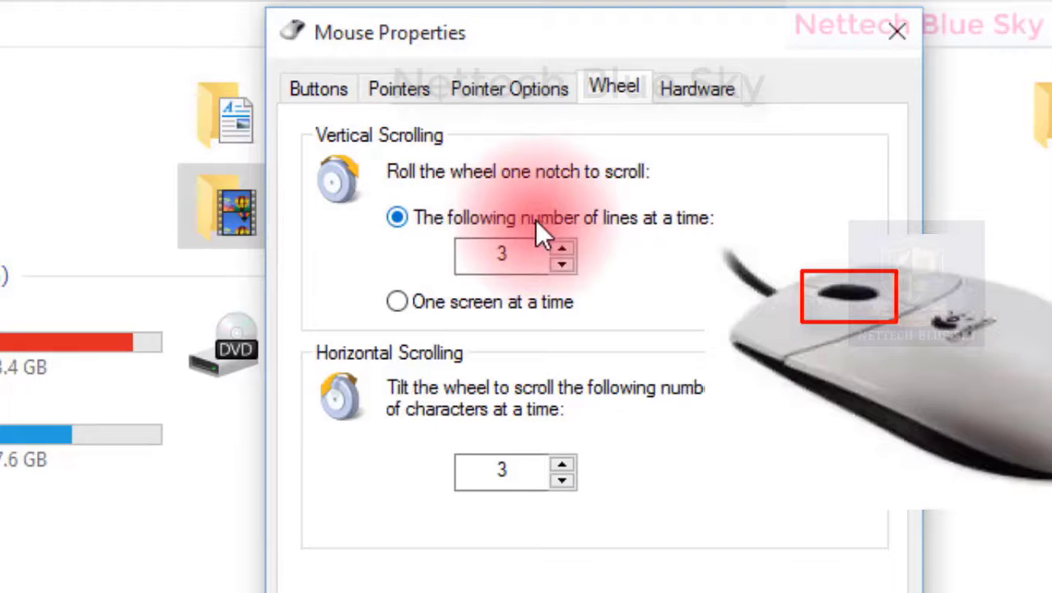
double_click(533, 245)
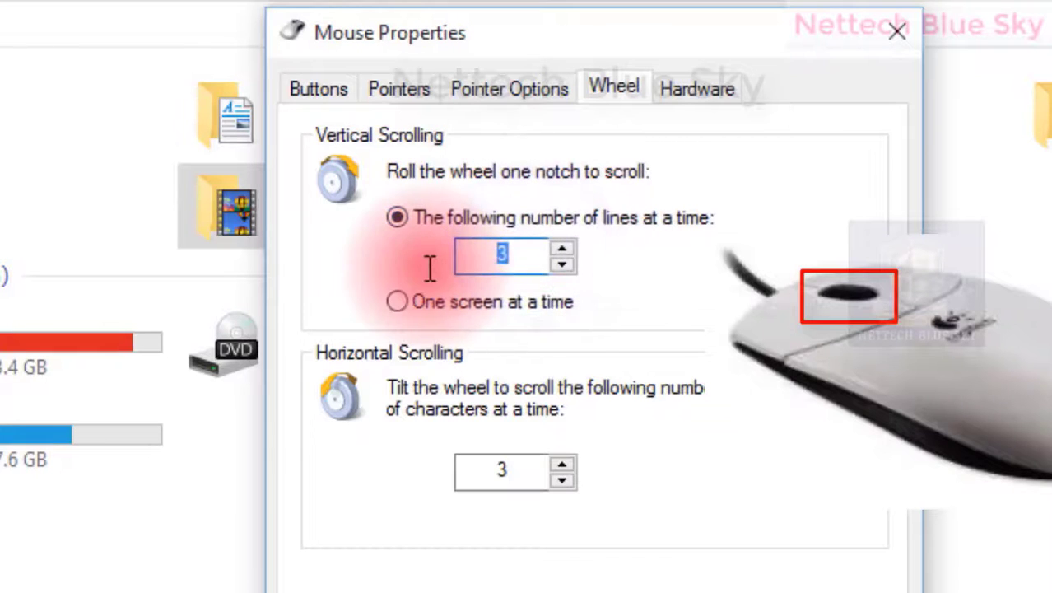
double_click(484, 471)
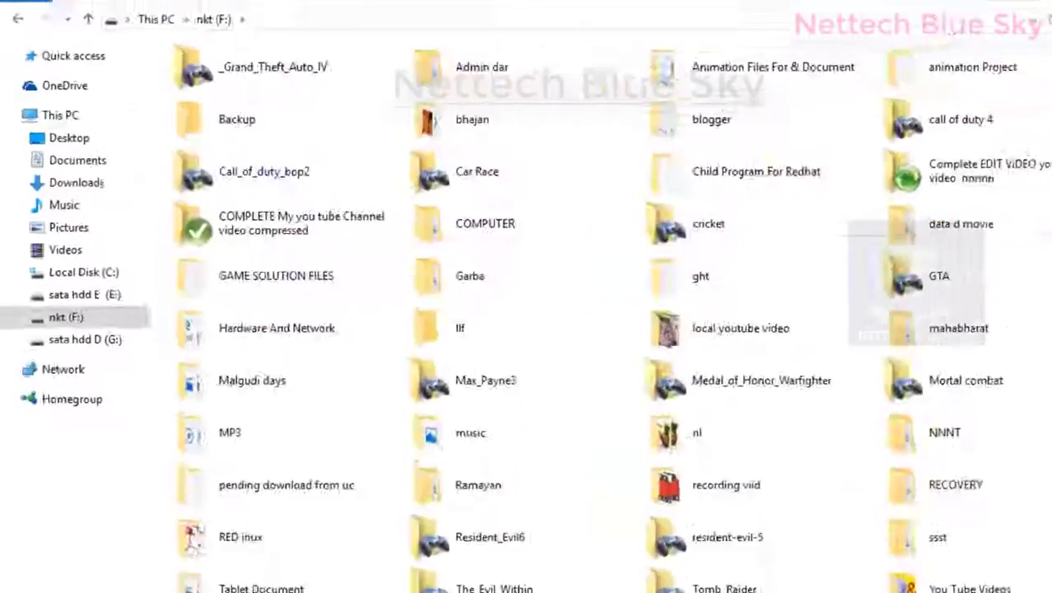
- Demonstrate vertical wheel scrolling by moving repeatedly through the folder contents of the nkt (F:) drive
scroll(1047, 169, down, 2)
scroll(1047, 169, up, 2)
scroll(1047, 169, down, 2)
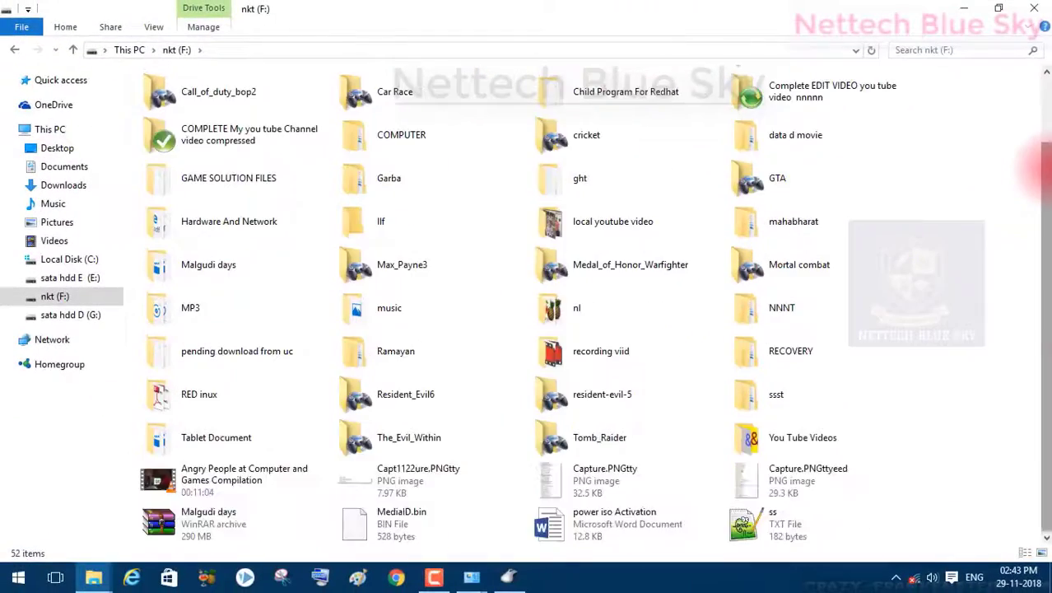
scroll(1047, 169, up, 2)
scroll(1041, 171, down, 2)
scroll(1041, 170, up, 2)
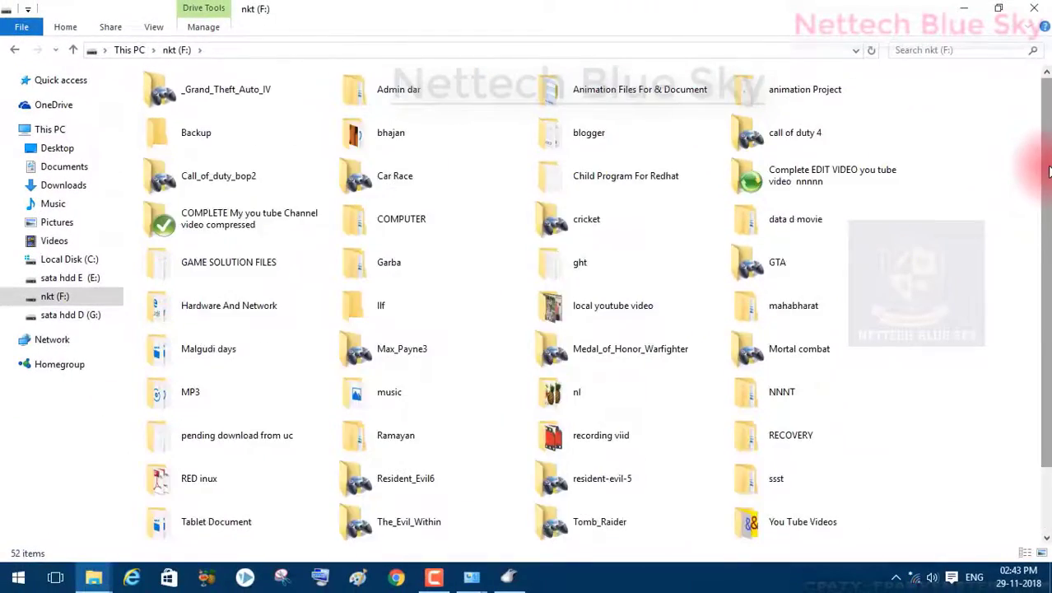
scroll(1036, 175, down, 2)
scroll(612, 176, up, 2)
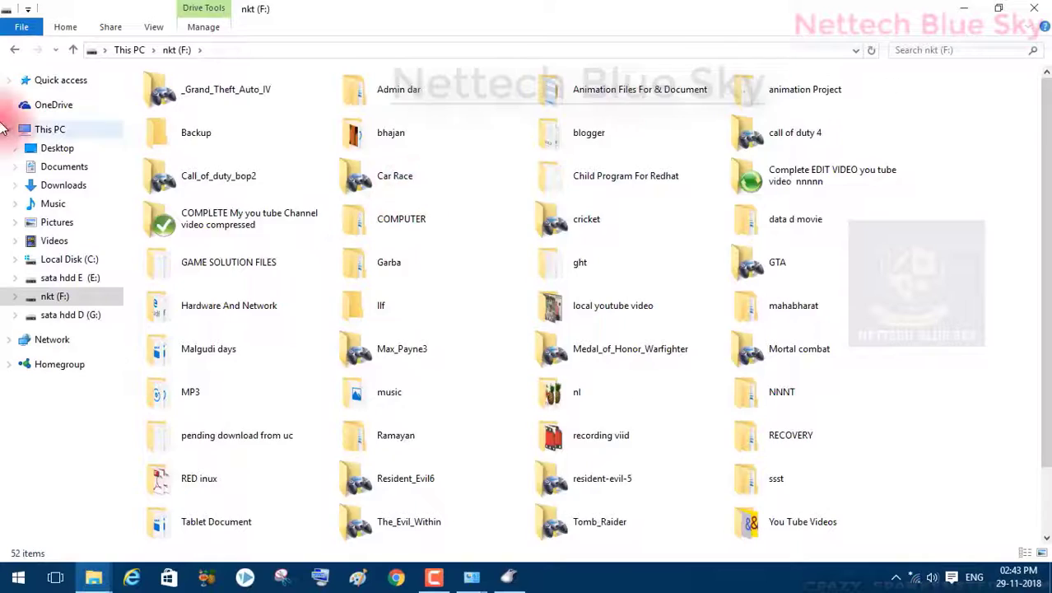
scroll(486, 433, down, 2)
scroll(446, 359, up, 2)
scroll(317, 248, down, 2)
scroll(317, 245, up, 2)
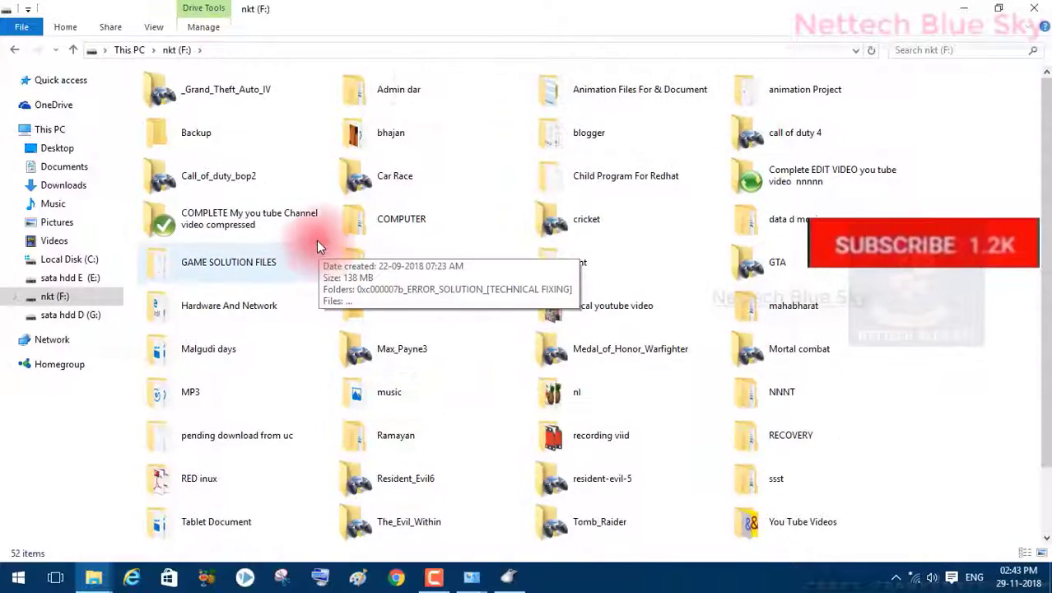
scroll(319, 222, down, 2)
scroll(318, 215, up, 2)
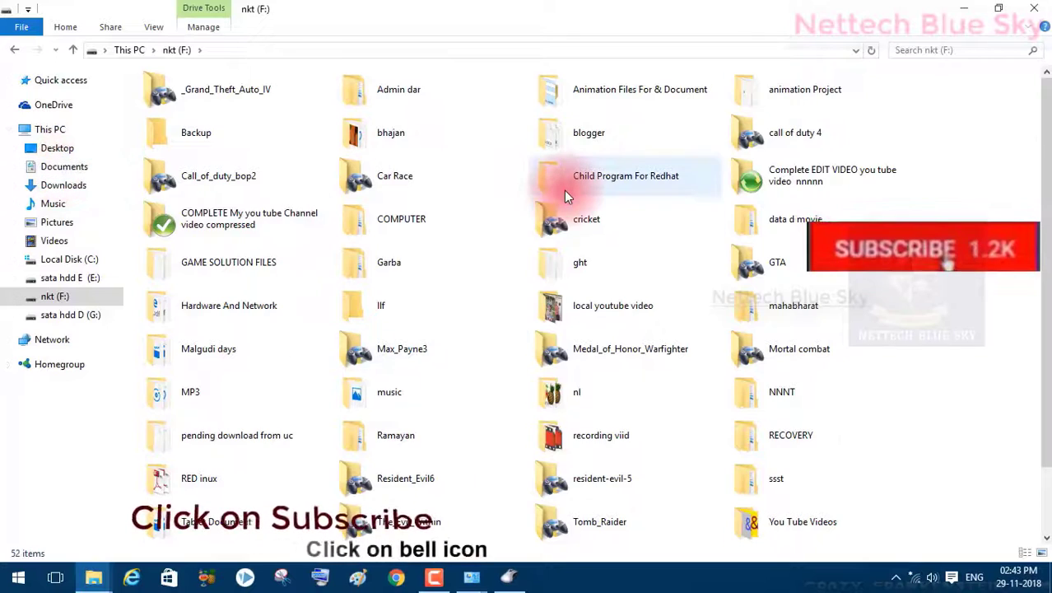
scroll(565, 193, down, 2)
scroll(564, 193, up, 2)
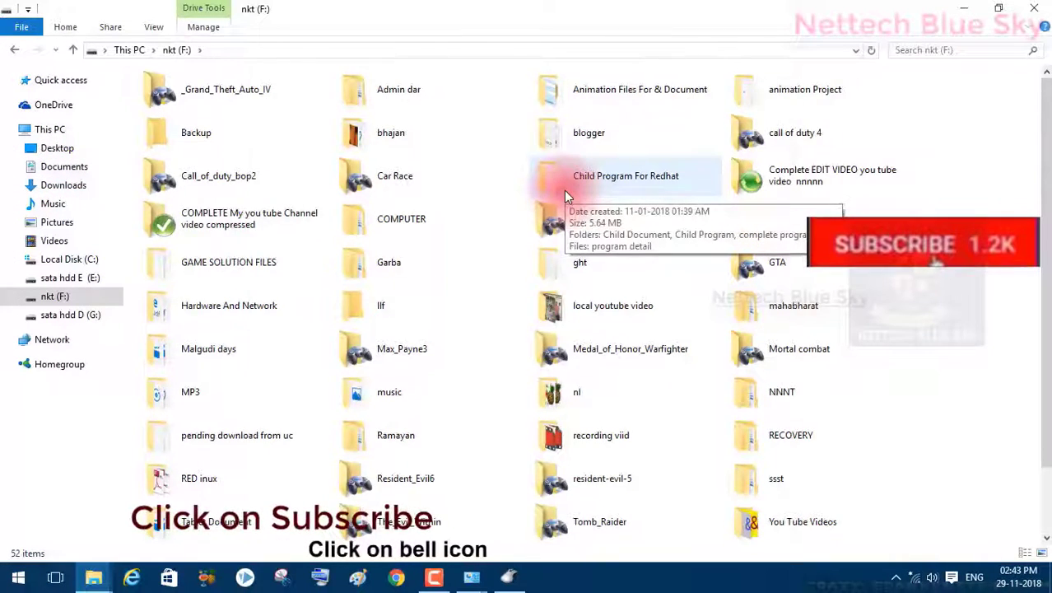
scroll(512, 408, down, 2)
scroll(457, 372, up, 2)
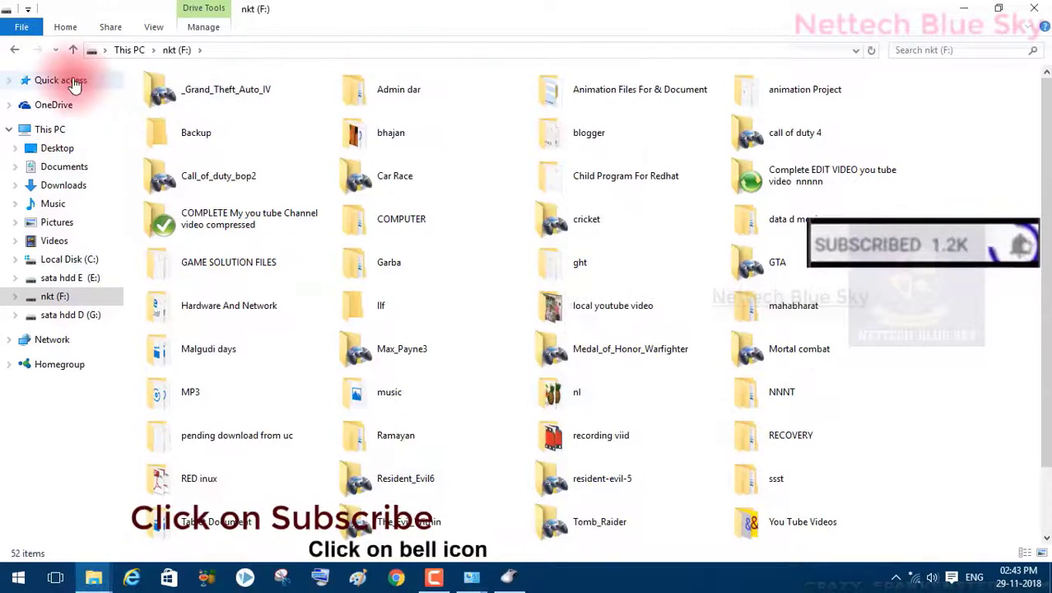
- Return to Mouse Properties and examine the hardware details of the HID-compliant mouse, highlighting its device status and manufacturer
click(70, 48)
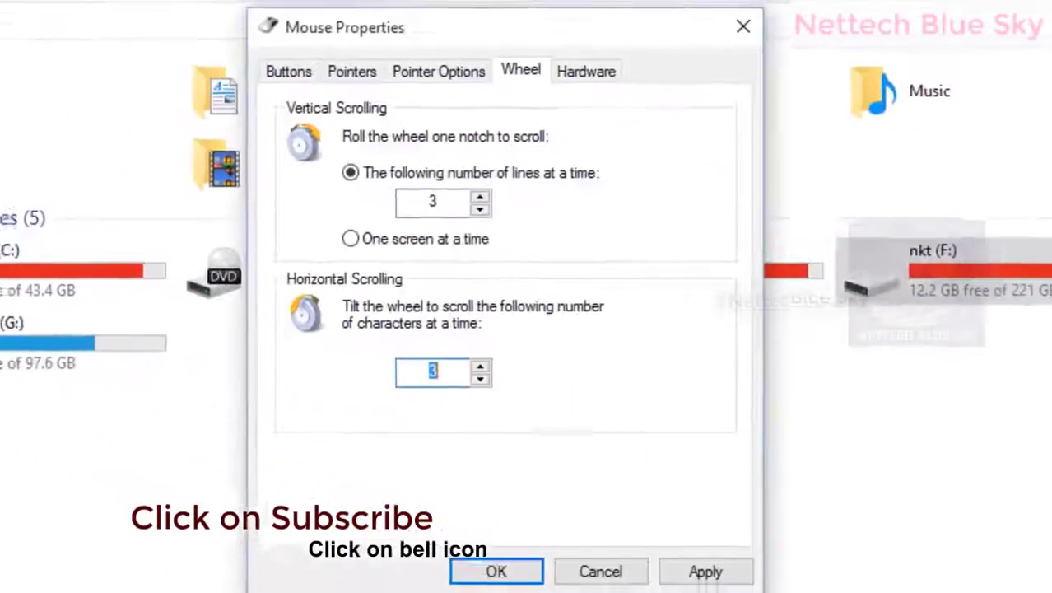
click(664, 311)
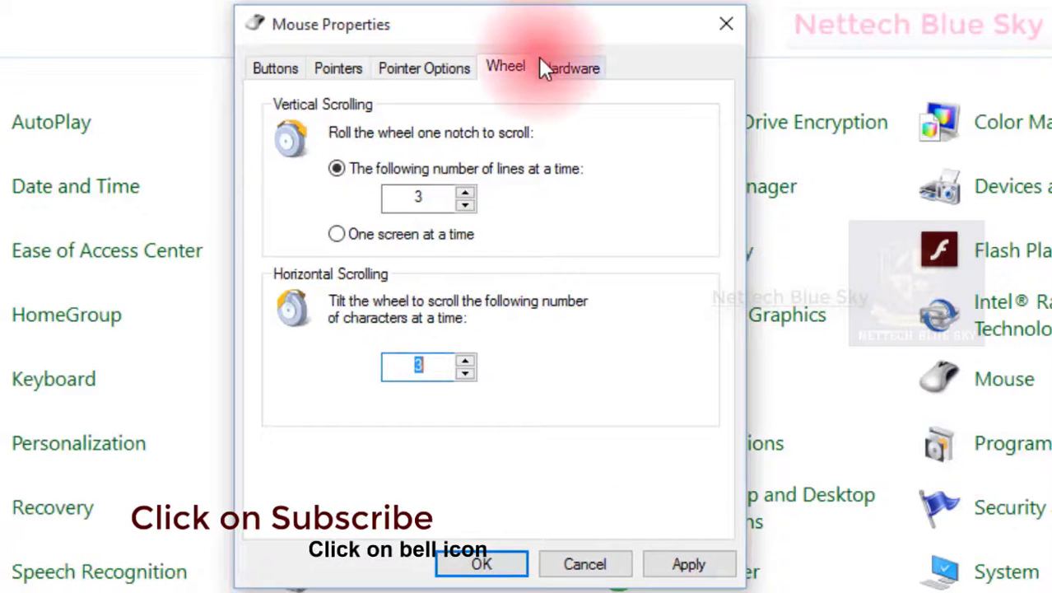
click(540, 63)
click(607, 158)
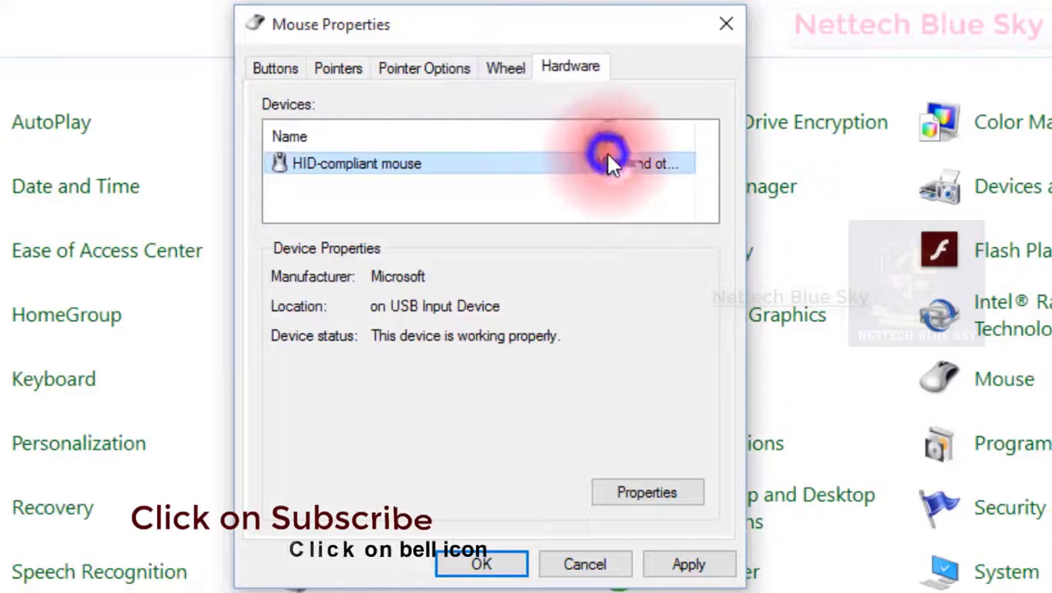
click(489, 156)
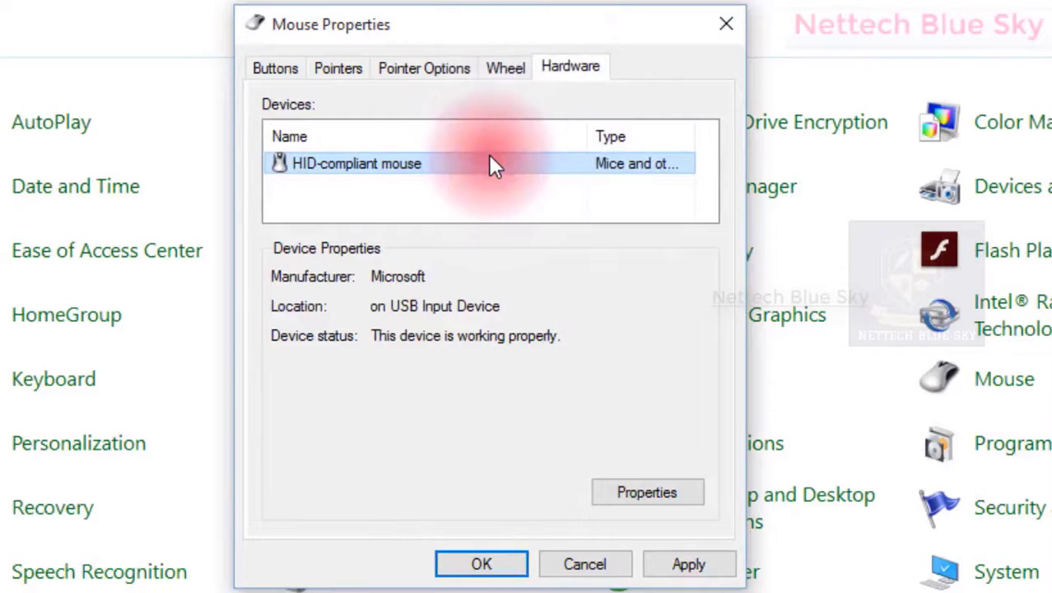
click(355, 294)
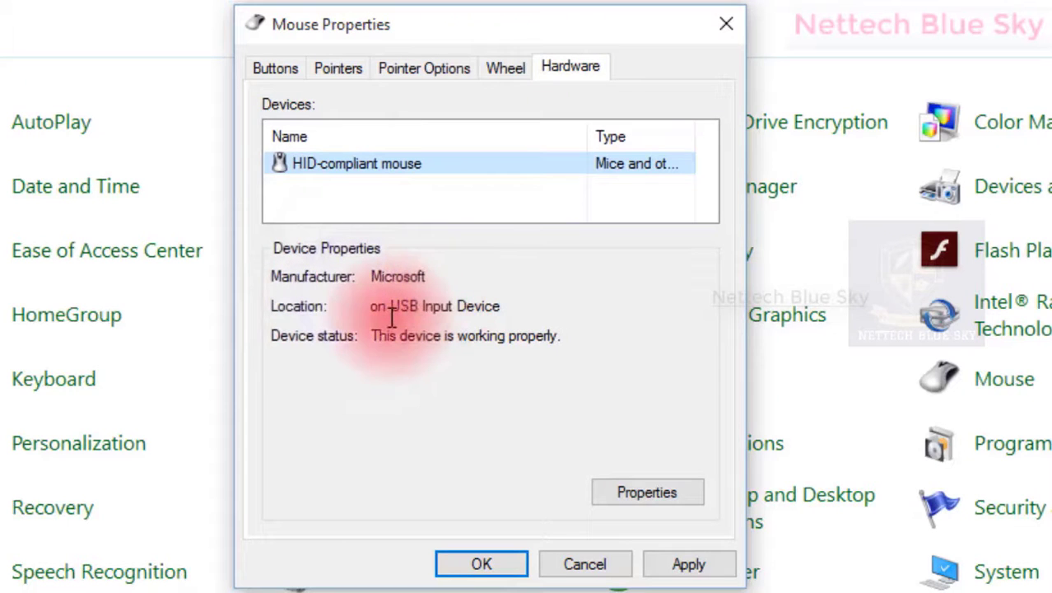
drag(385, 309, 341, 283)
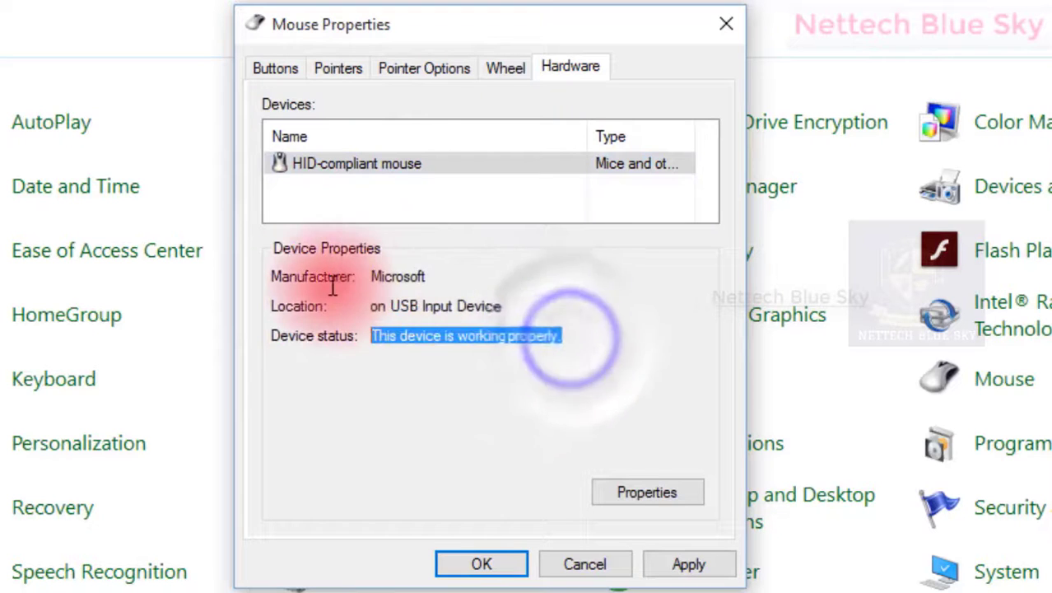
drag(444, 284, 346, 284)
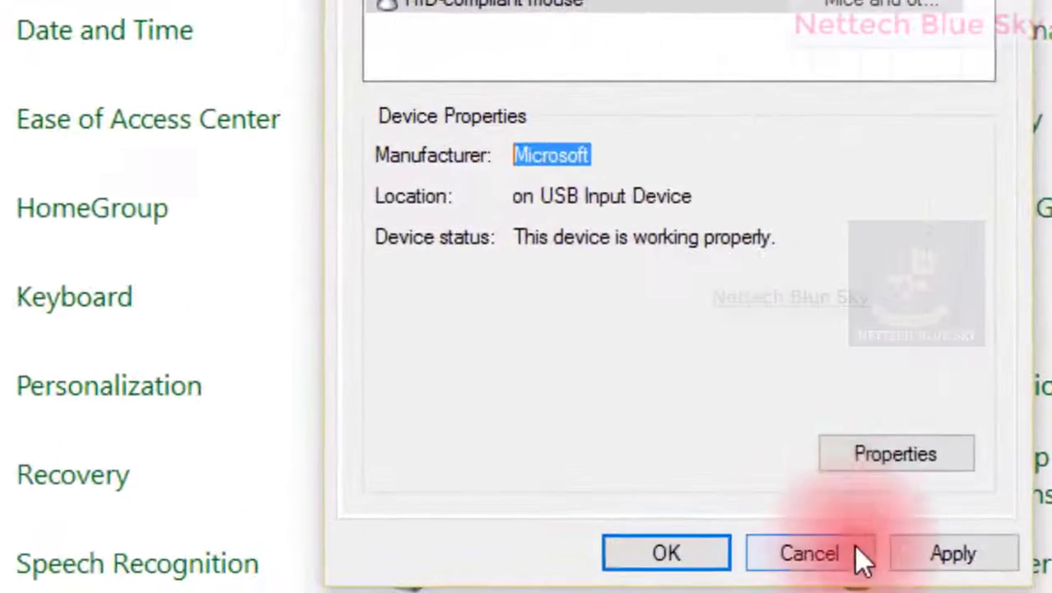
- Open the HID-compliant mouse's device properties and look through its driver, details, events and power management information
click(871, 460)
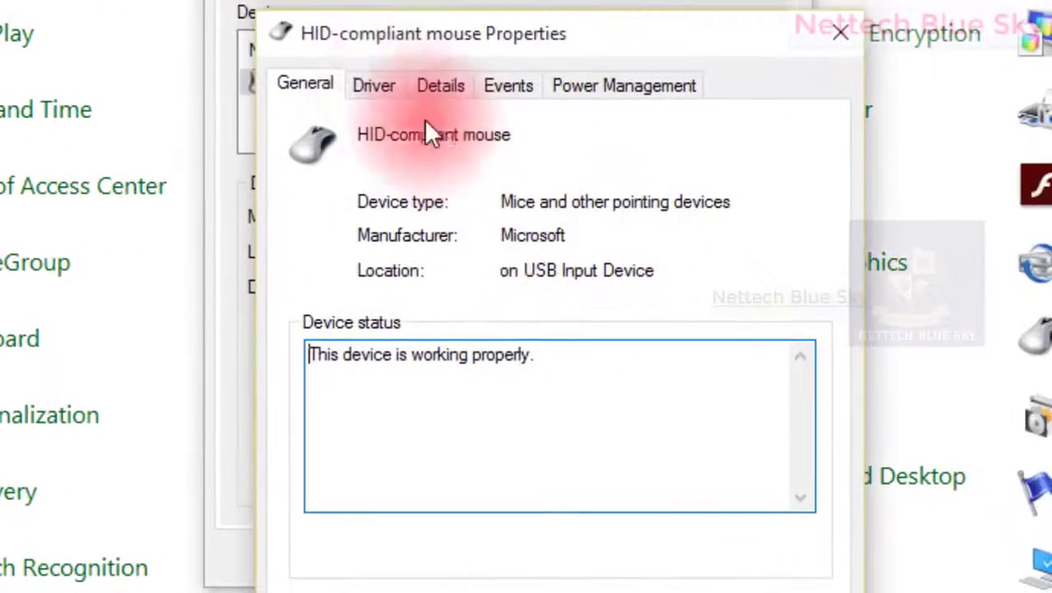
click(381, 86)
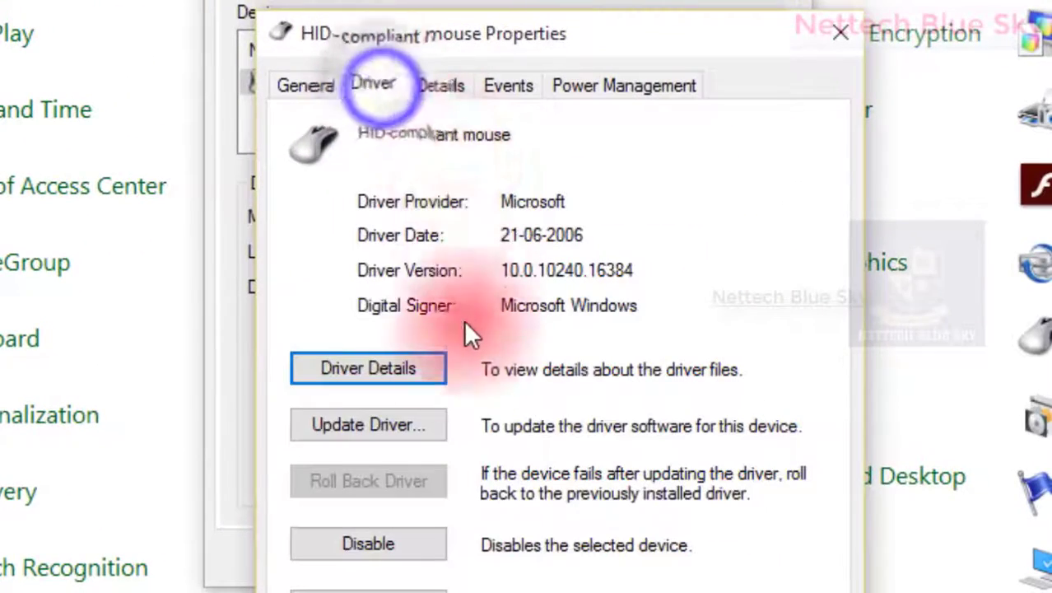
click(435, 82)
click(502, 88)
click(598, 85)
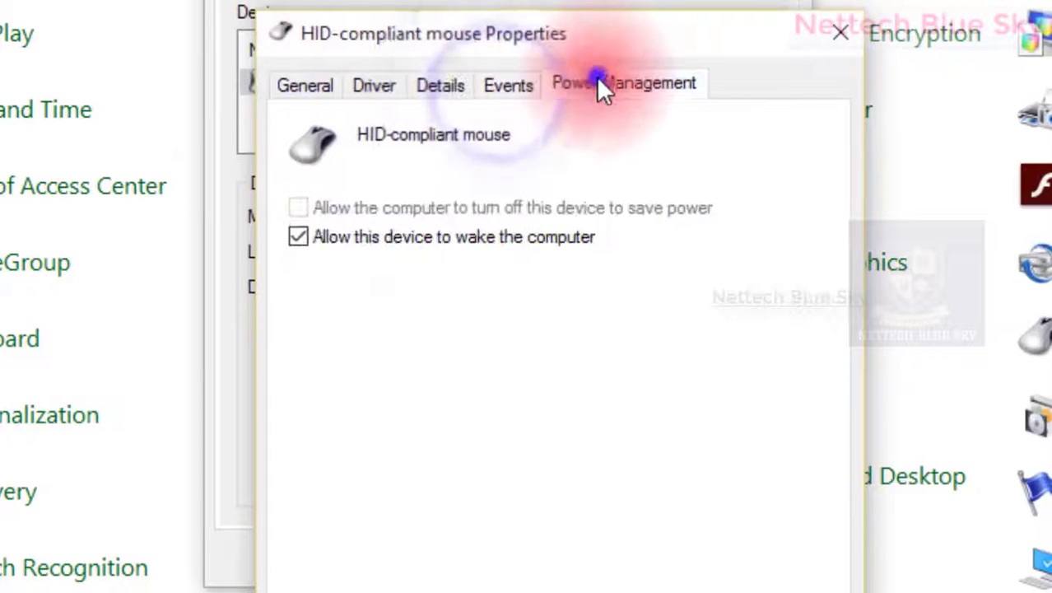
- View the mouse's general device information, highlighting the device status, manufacturer and device type
click(302, 86)
click(733, 348)
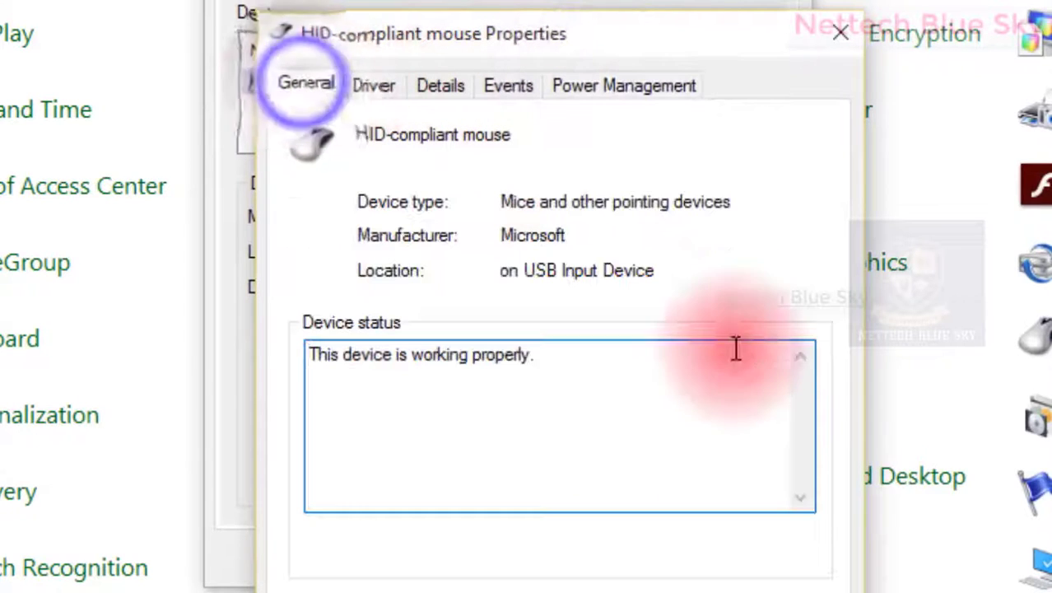
drag(733, 347, 235, 446)
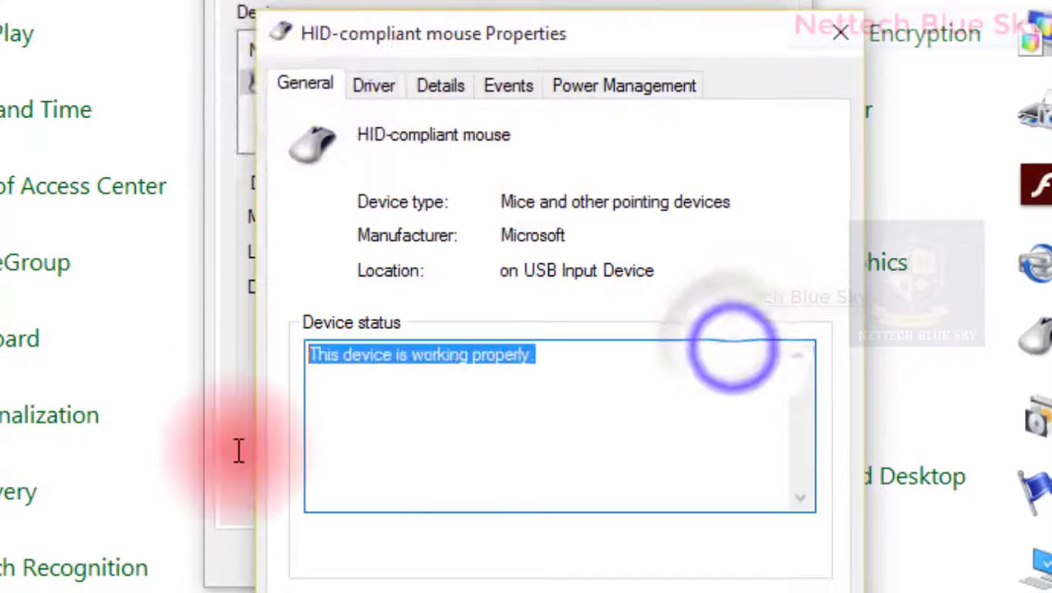
click(757, 177)
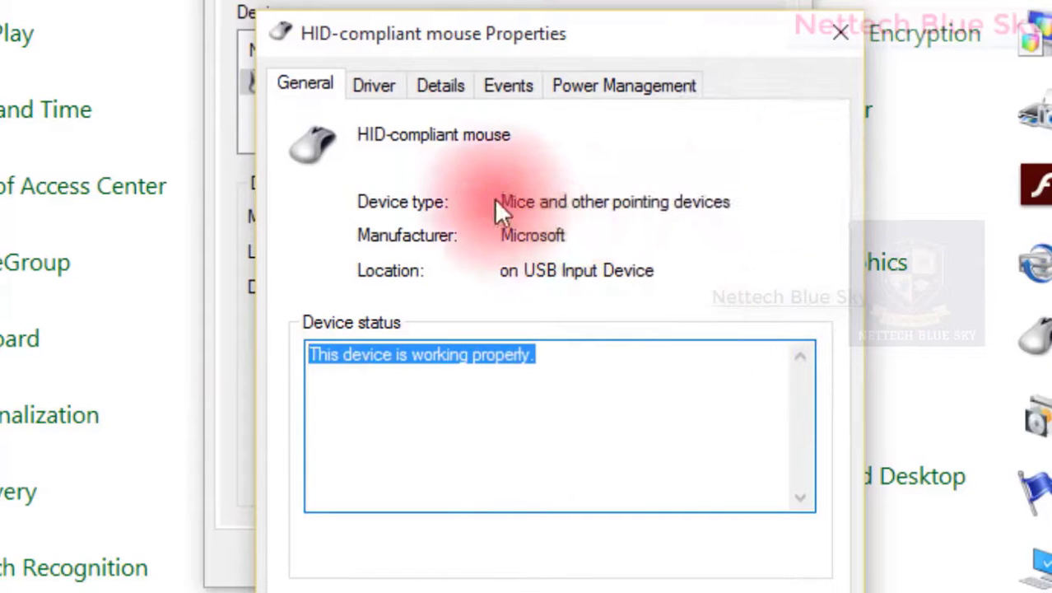
drag(700, 233, 495, 207)
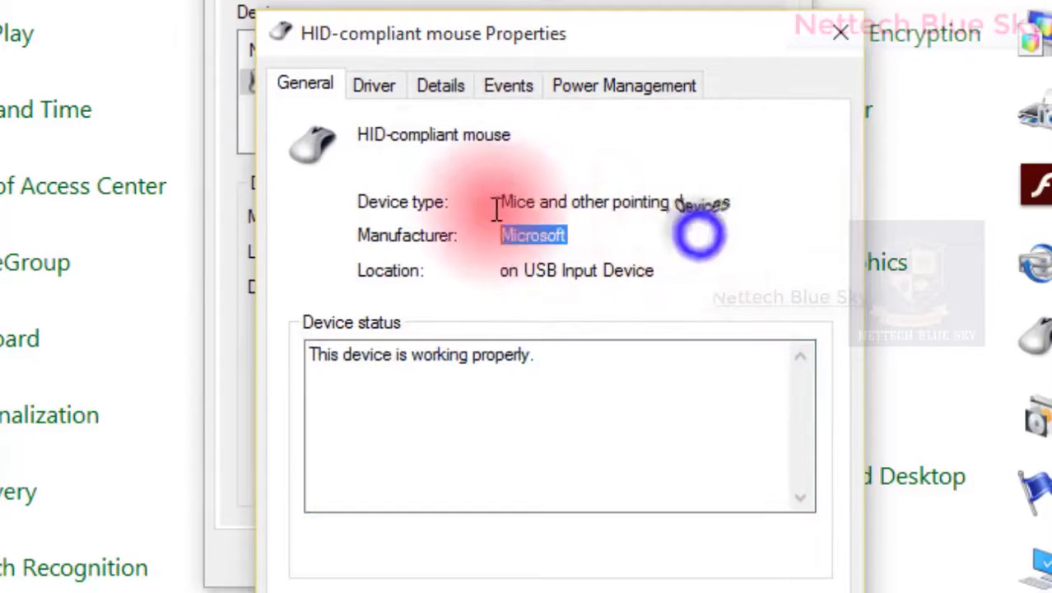
drag(732, 201, 430, 195)
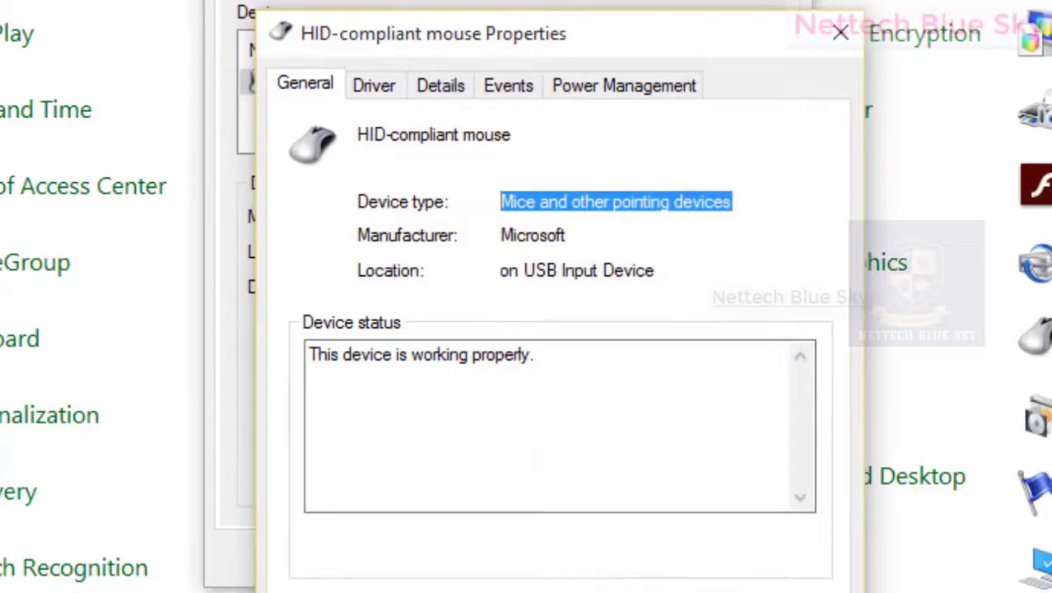
- Close the device properties, go back to the mouse button settings and cancel Mouse Properties
click(790, 592)
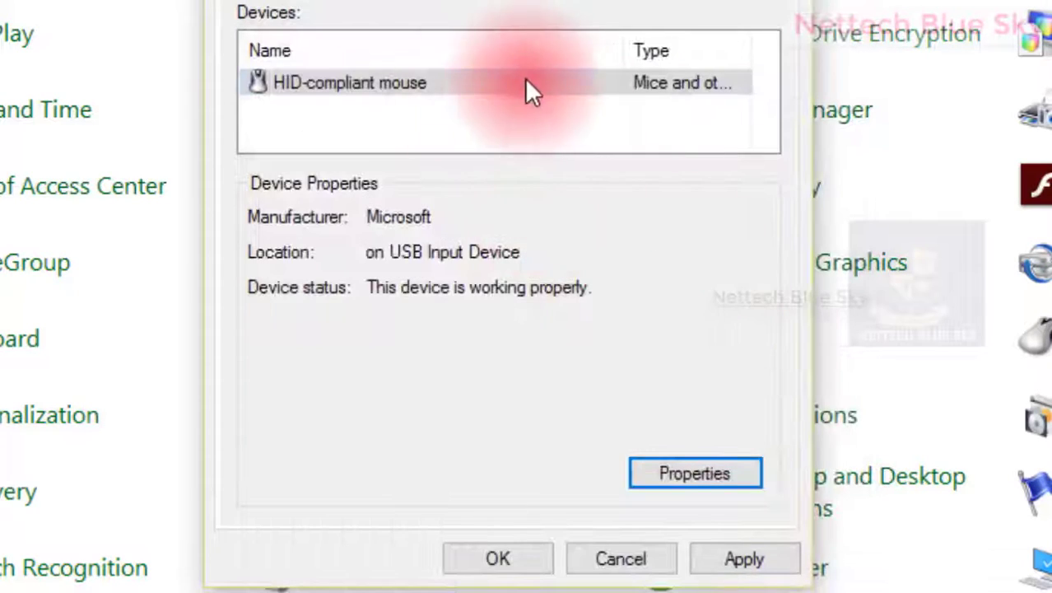
click(263, 55)
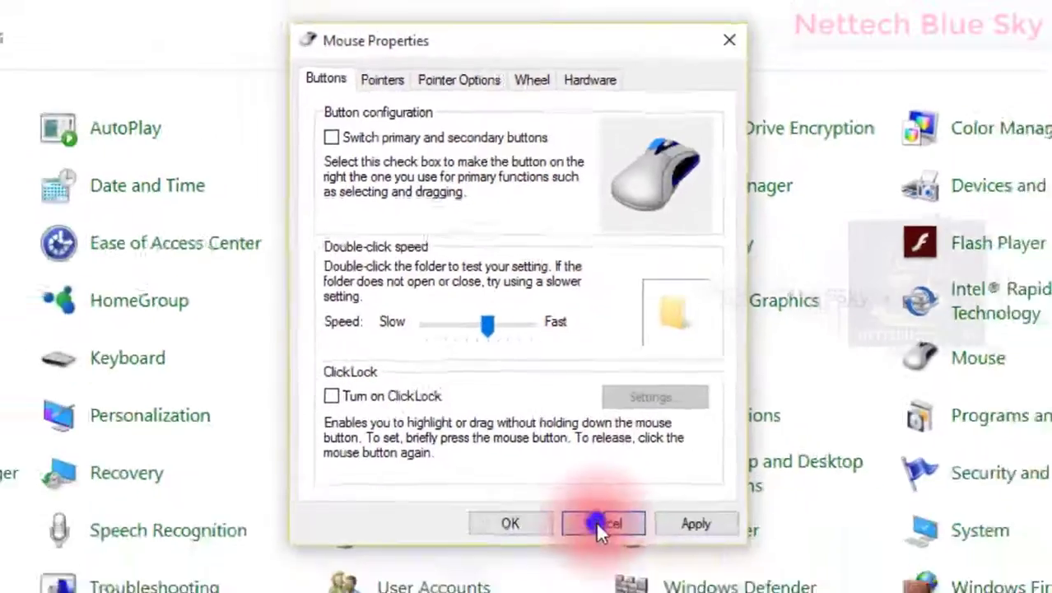
click(598, 521)
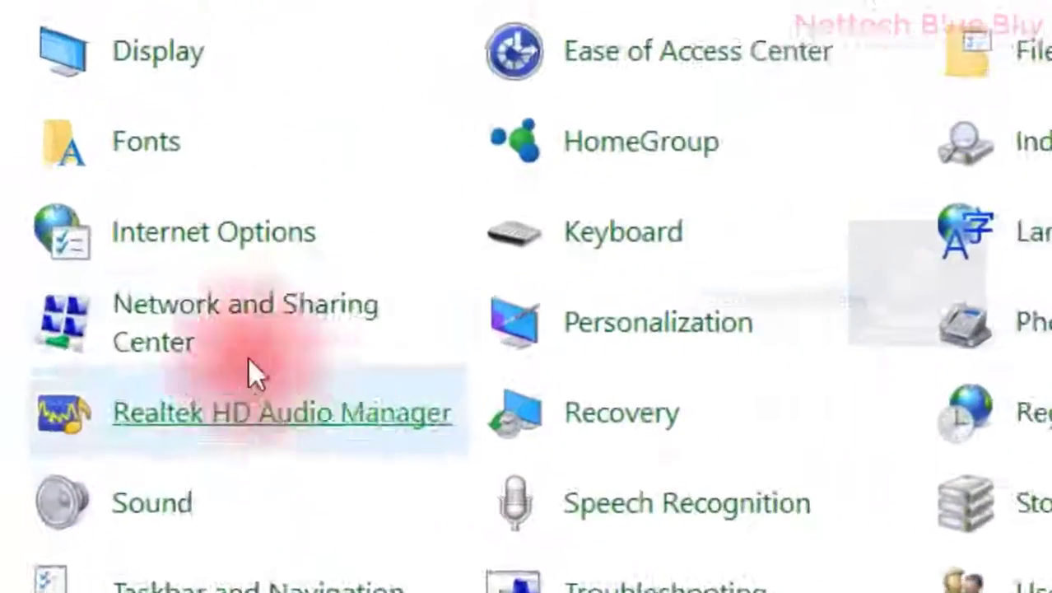
- View the Network and Sharing Center and return to All Control Panel Items
click(252, 350)
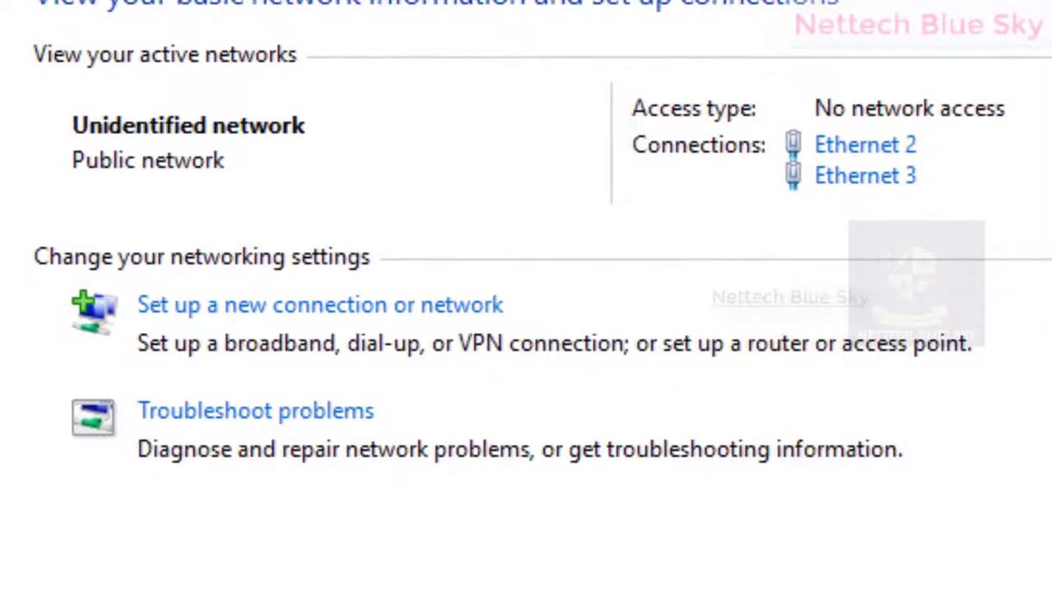
click(21, 42)
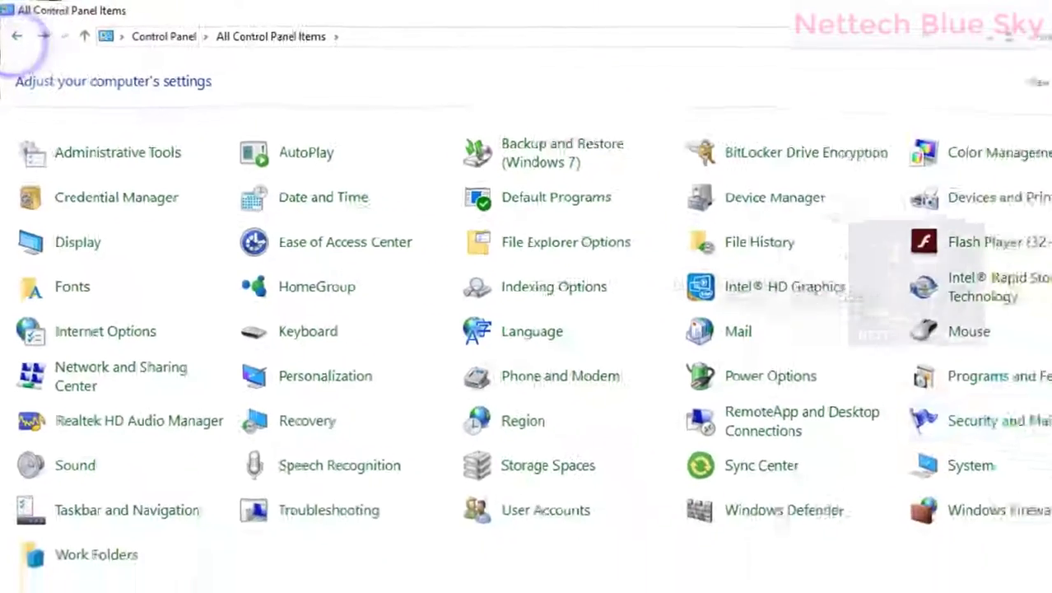